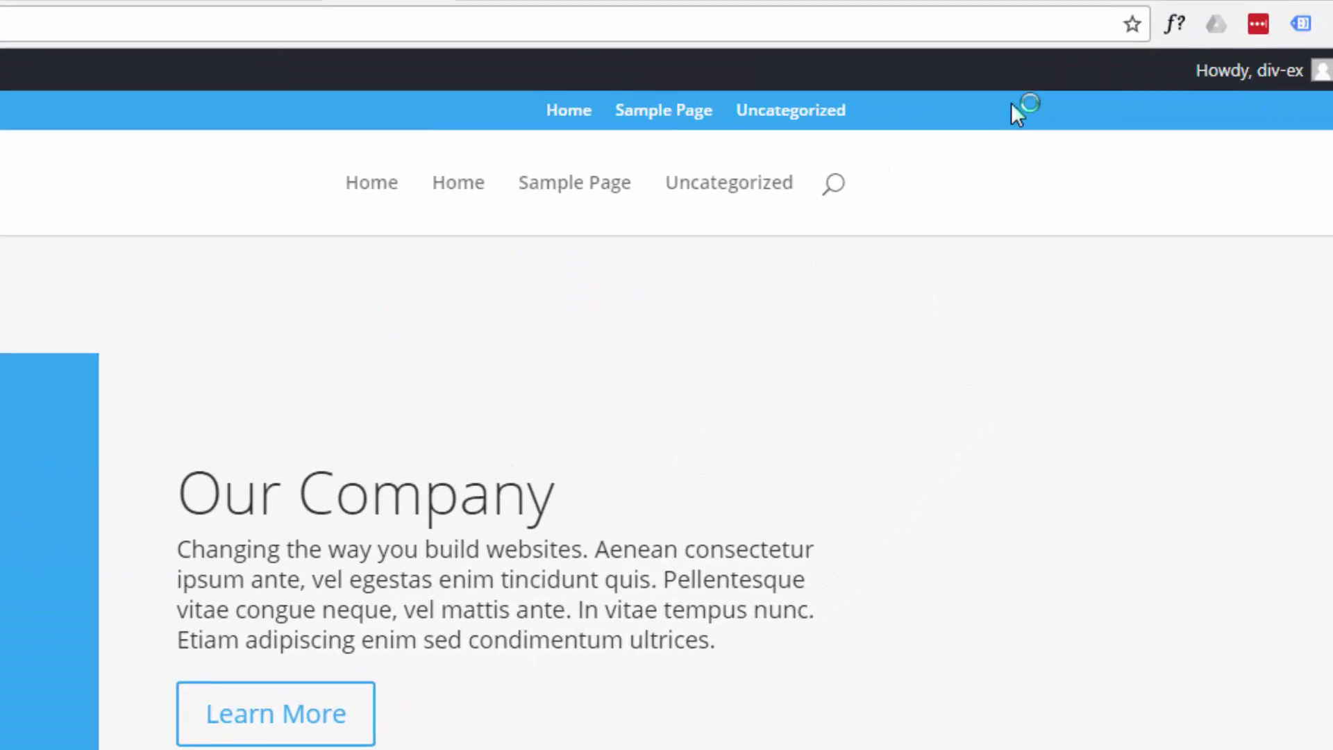
- Inspect the top menu bar in DevTools and select the 'et_non_fixed_nav #top-header' rule selector
right_click(1251, 33)
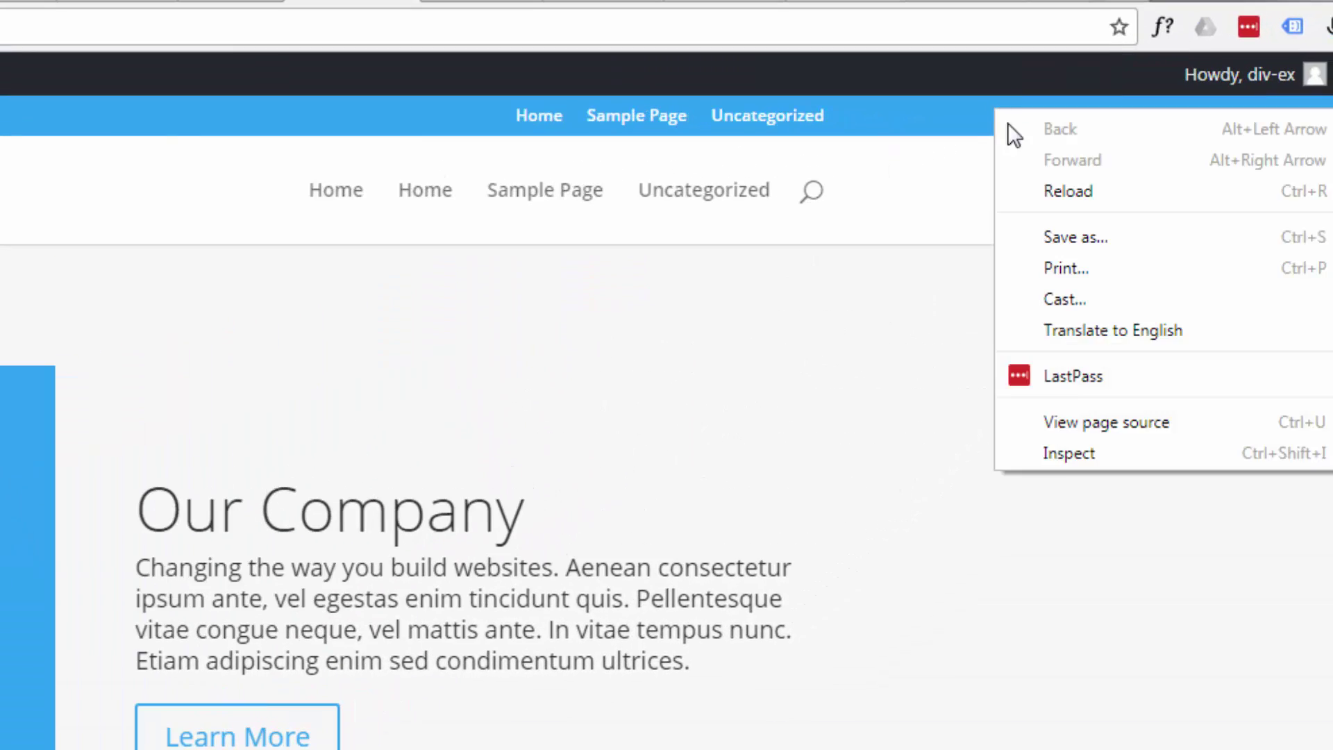
left_click(1077, 453)
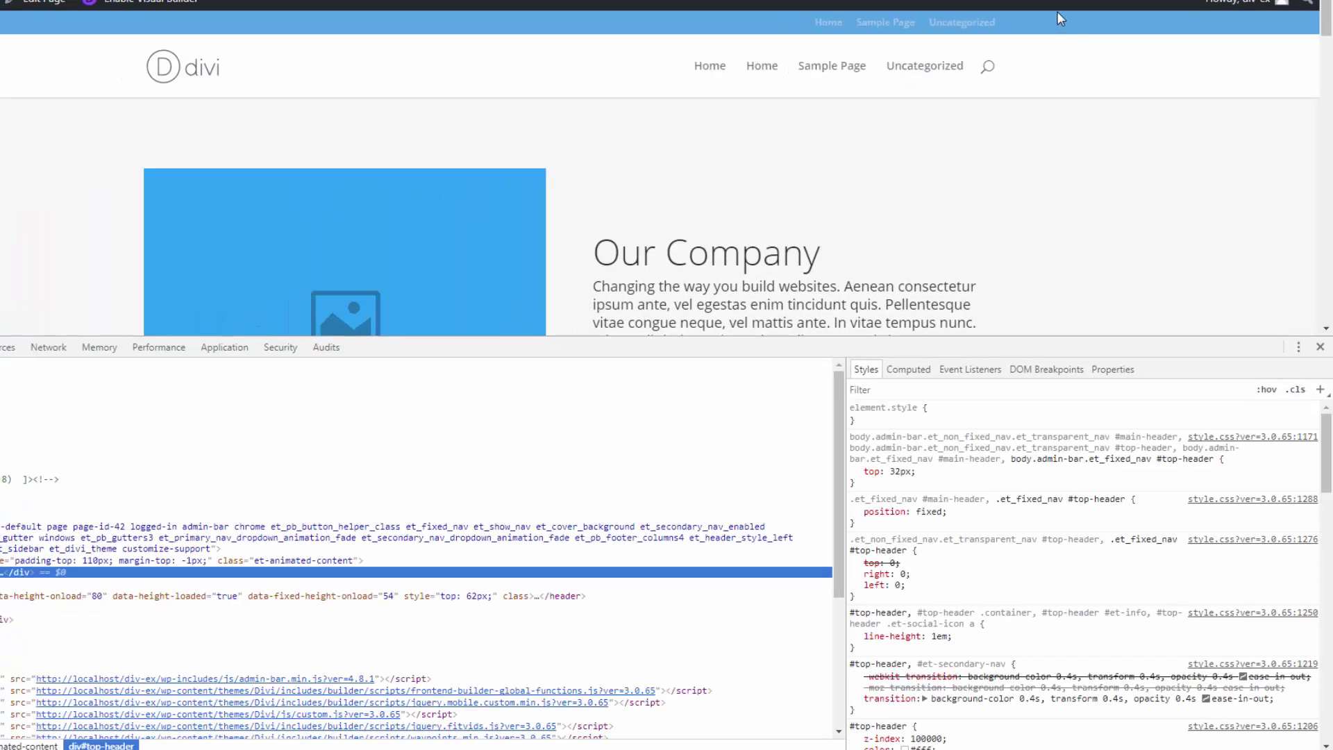
right_click(1048, 16)
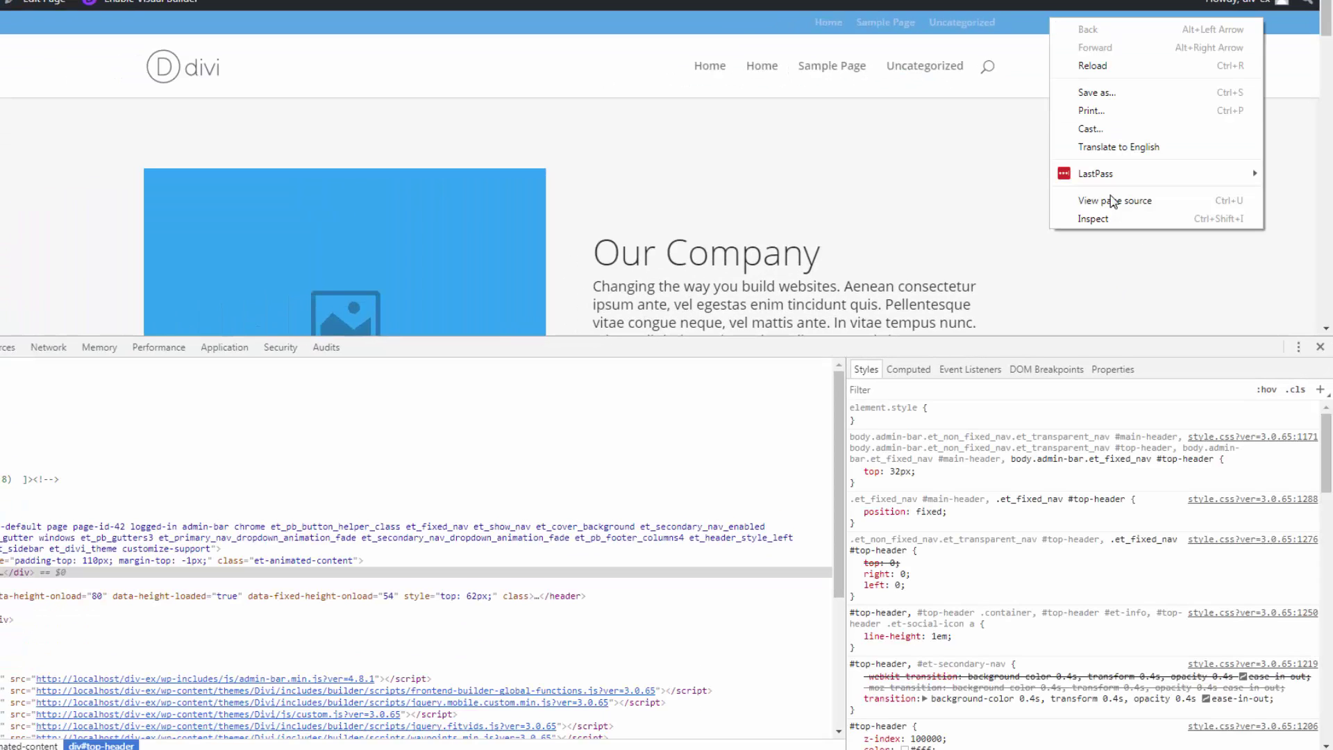
left_click(1106, 219)
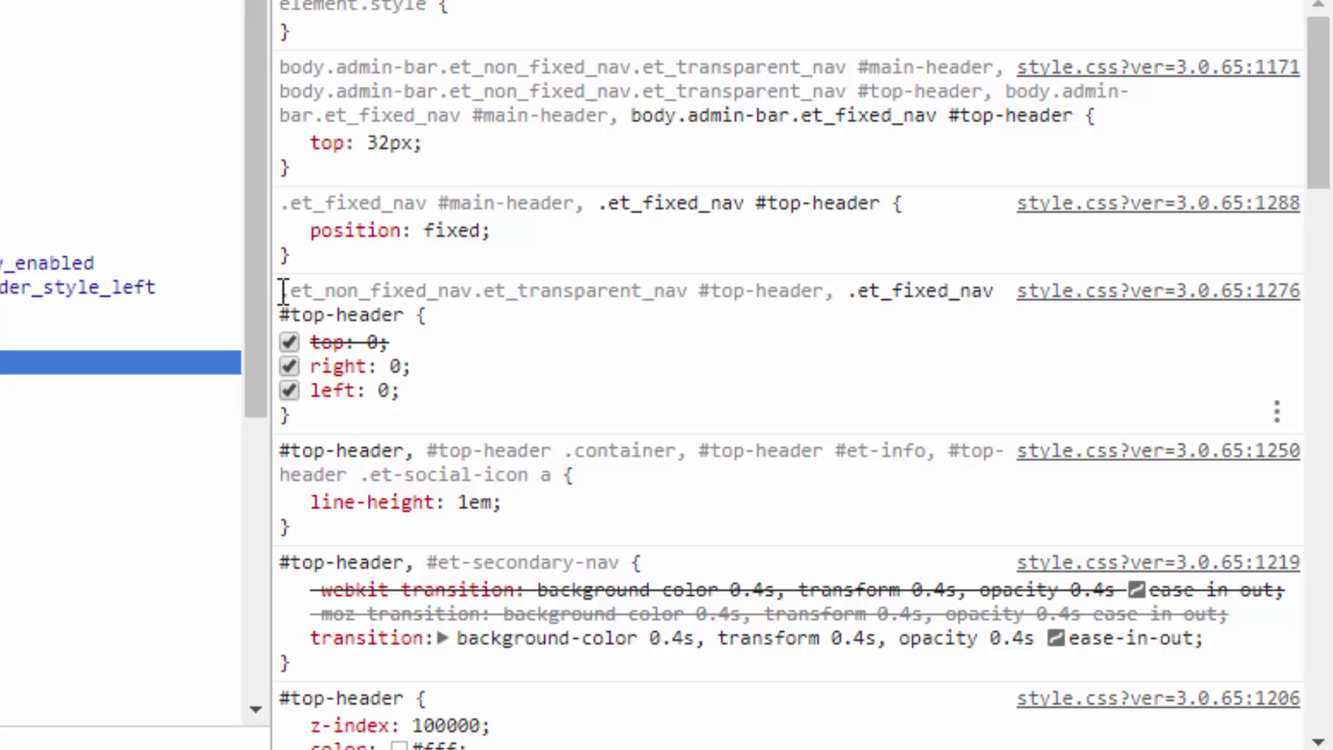
mouse_move(288, 292)
left_mouse_down()
mouse_move(444, 320)
mouse_move(280, 298)
left_mouse_up()
key("ctrl+c")
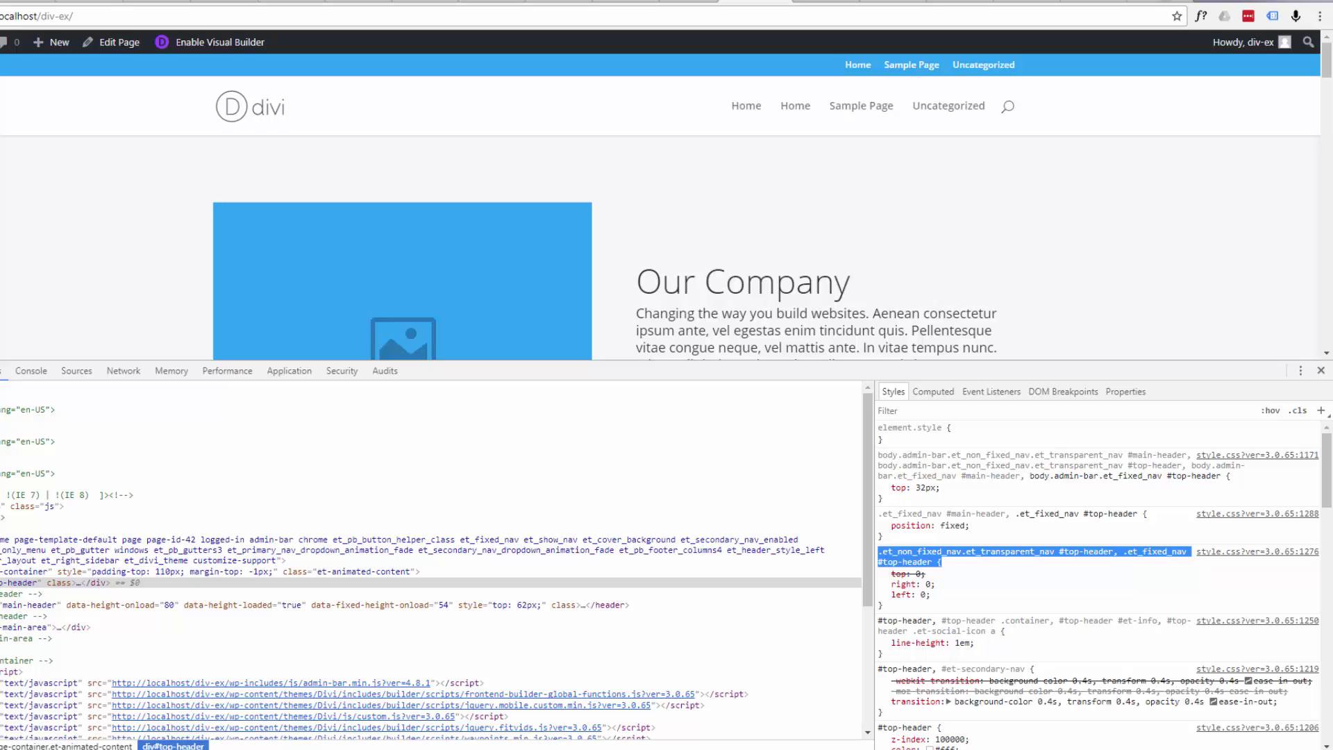
- Draft an empty Notepad rule for the pasted #top-header selector with its closing brace on its own line
key("super")
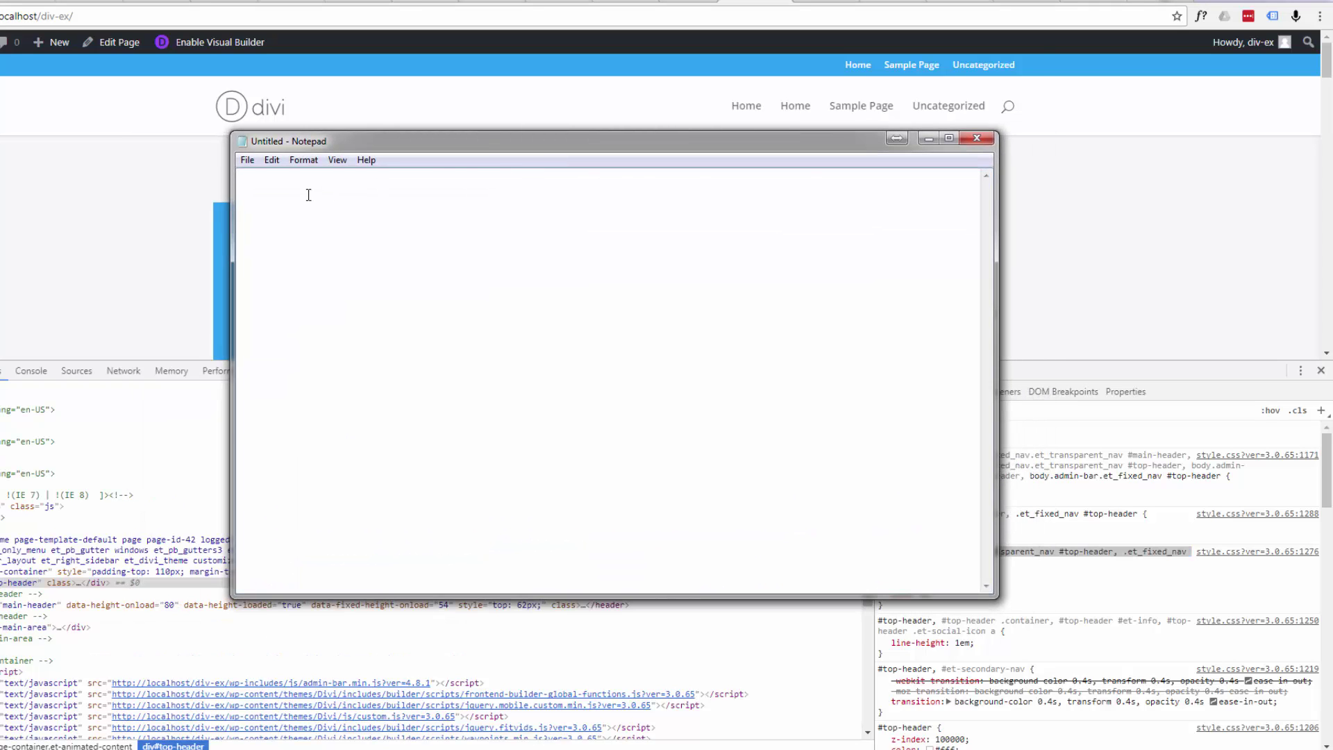
key("ctrl+v")
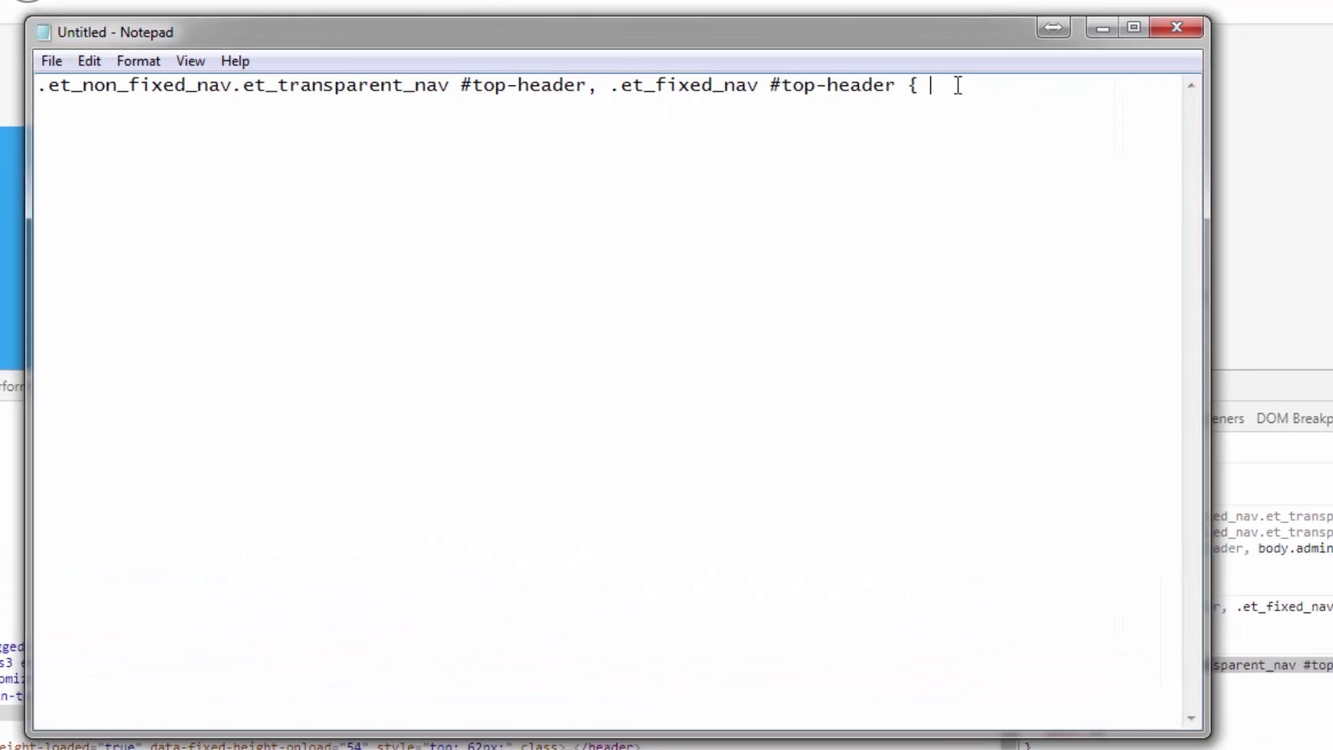
type("}")
left_click(931, 85)
key("Return")
key("Return")
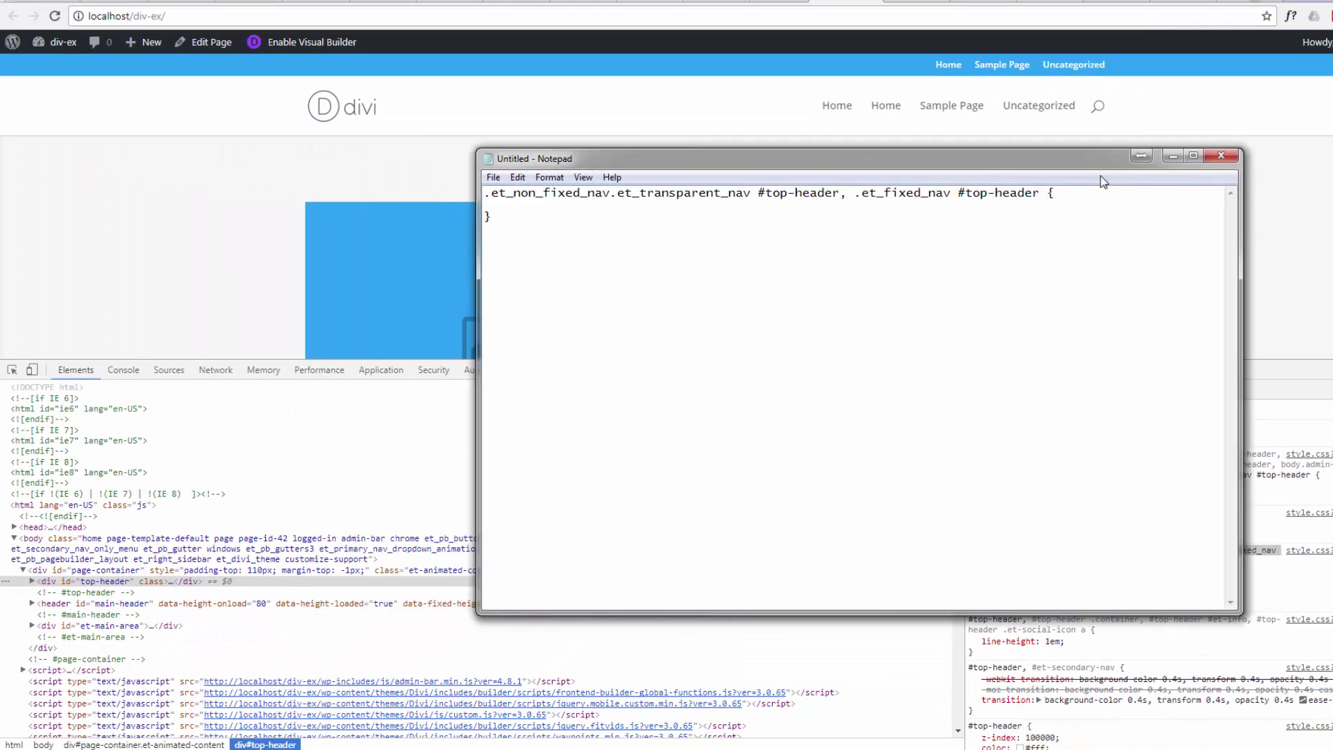
left_click(1077, 61)
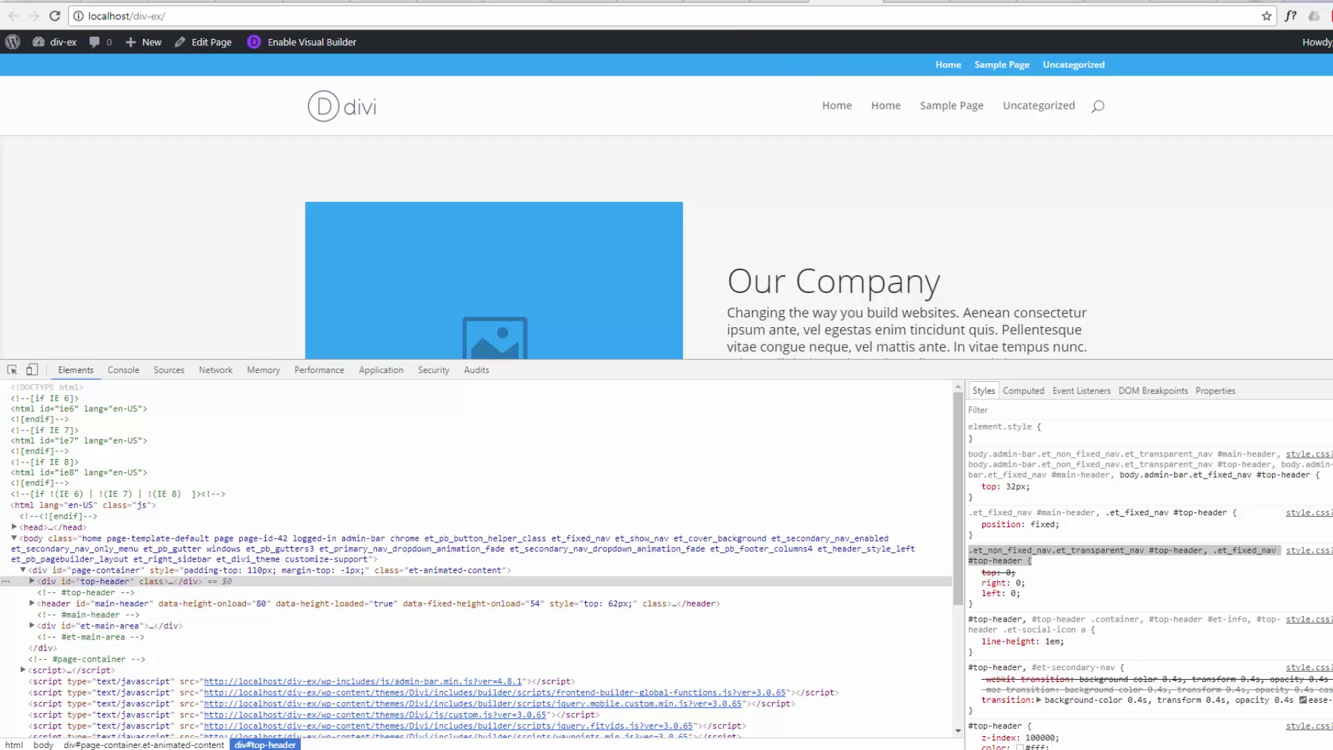
- Close DevTools and add a new page titled 'test' through Pages > Add New
key("F12")
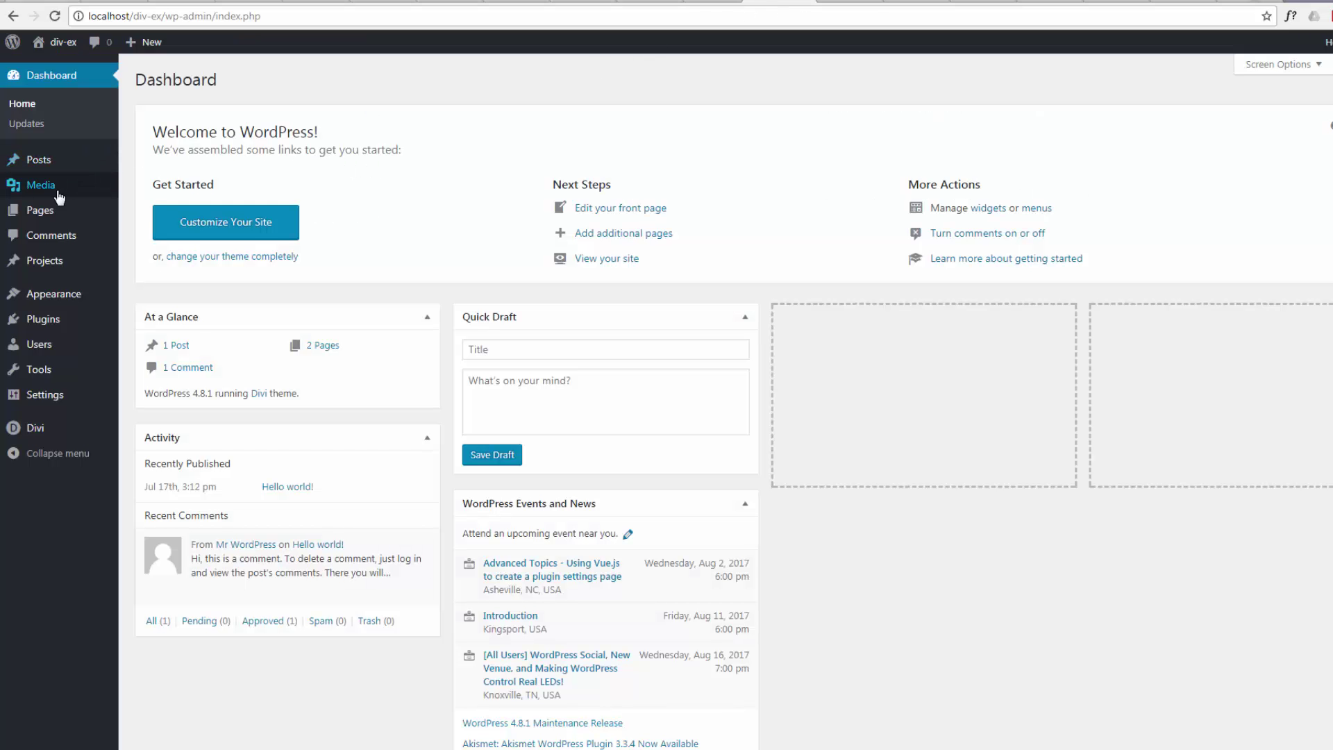
mouse_move(44, 195)
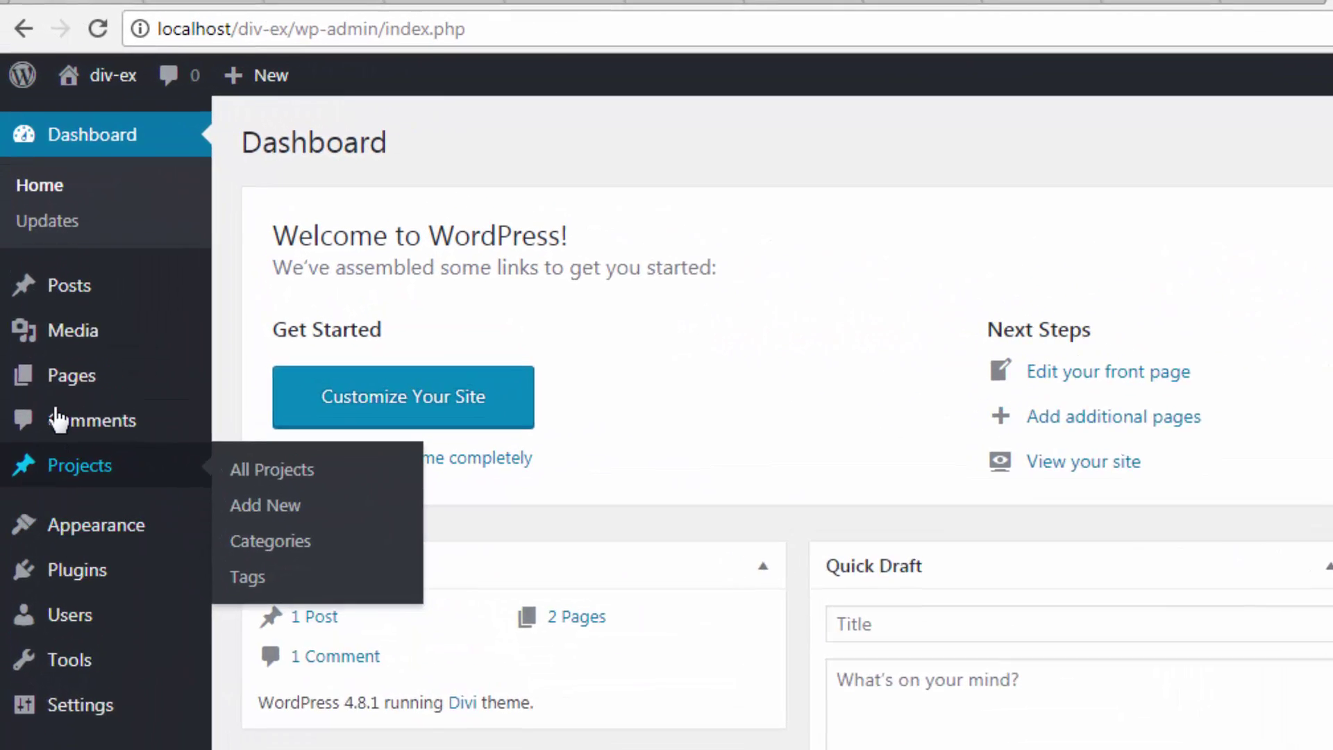
mouse_move(34, 220)
left_click(62, 404)
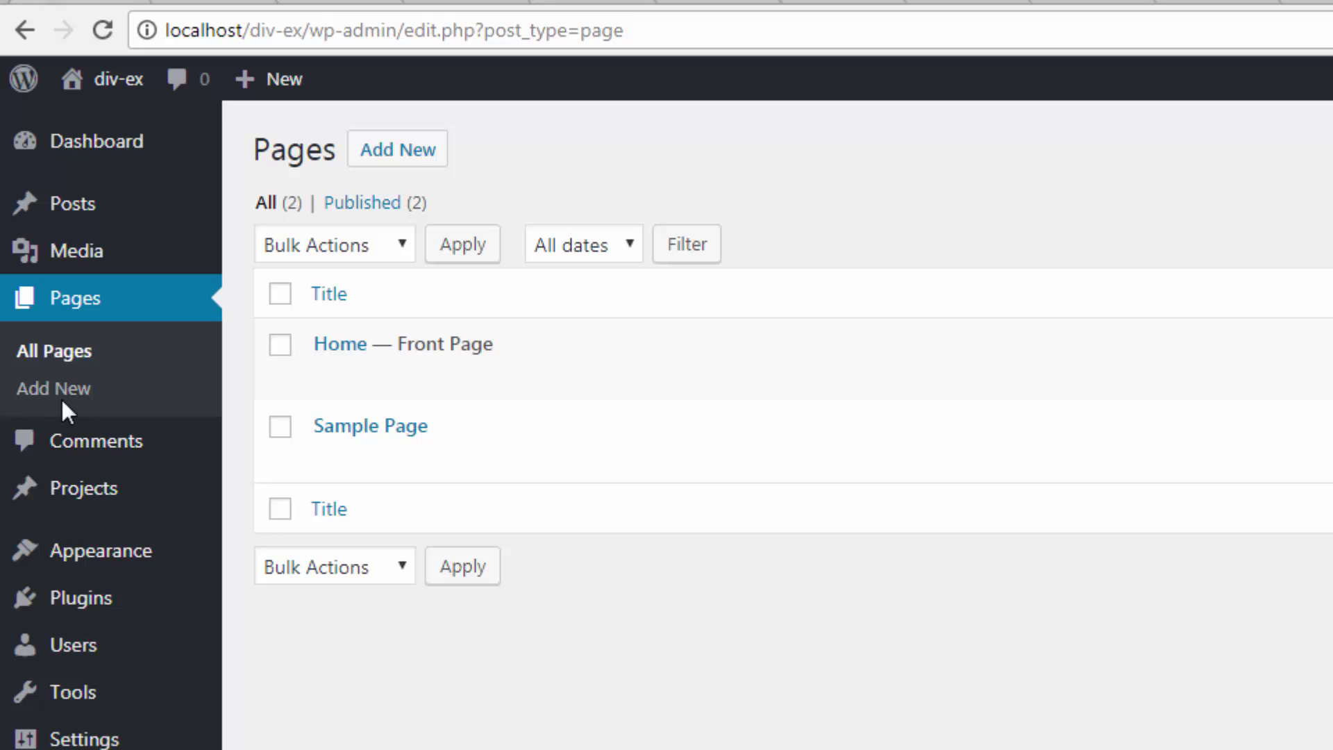
mouse_move(382, 486)
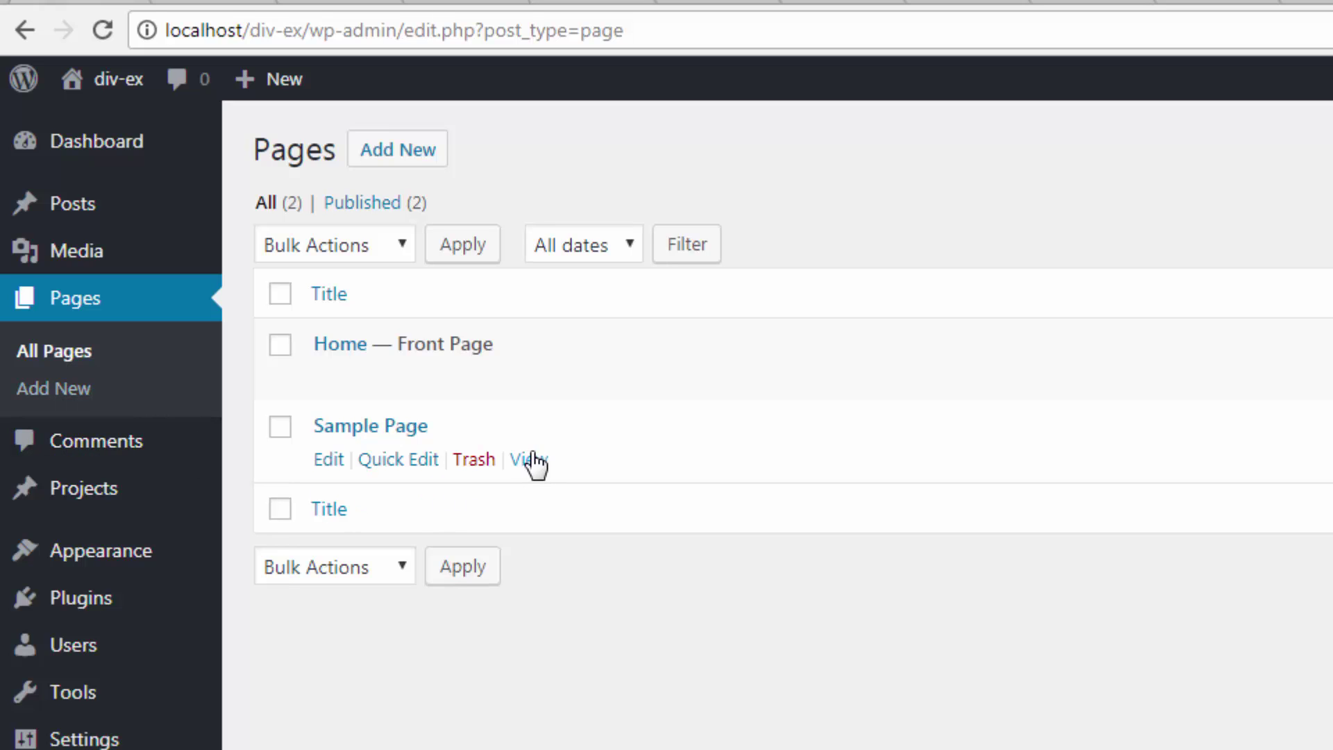
left_click(404, 147)
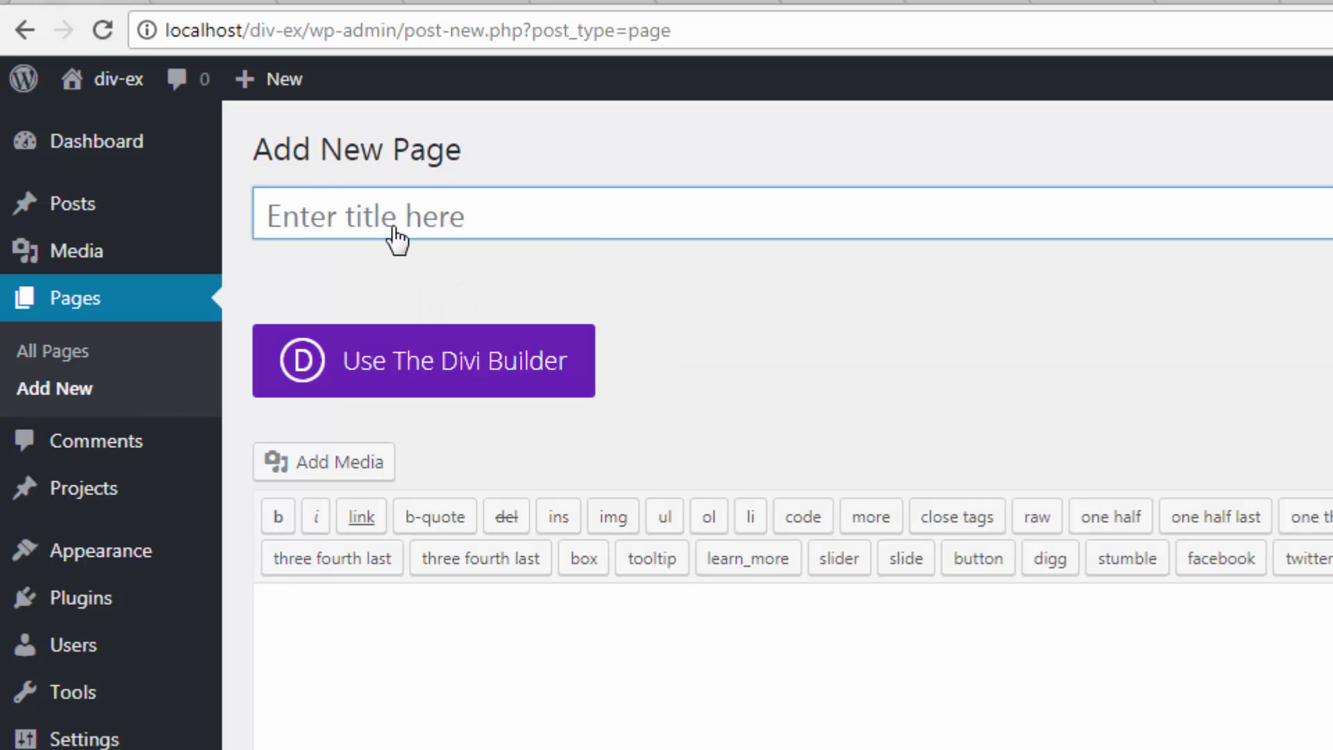
type("test")
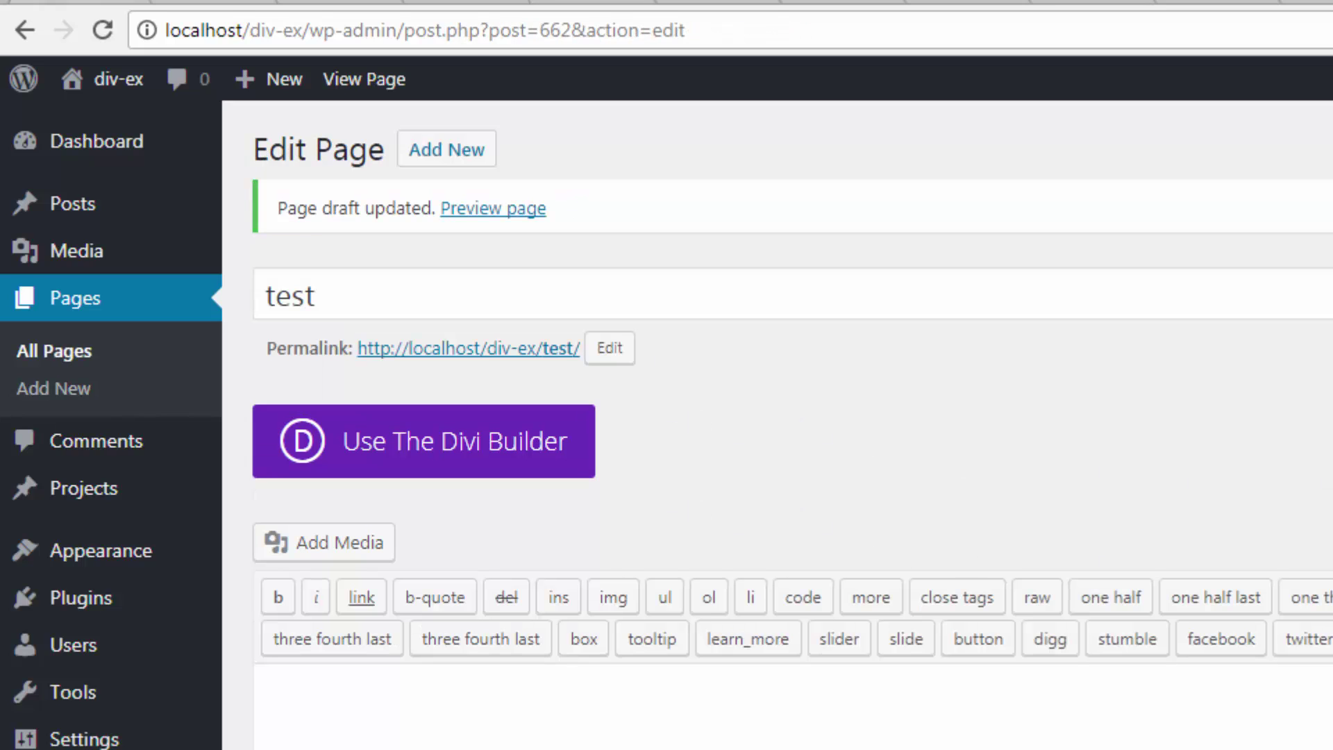
- Upload top-menu.jpg to the Media Library and insert it into the test page at medium size
left_click(329, 544)
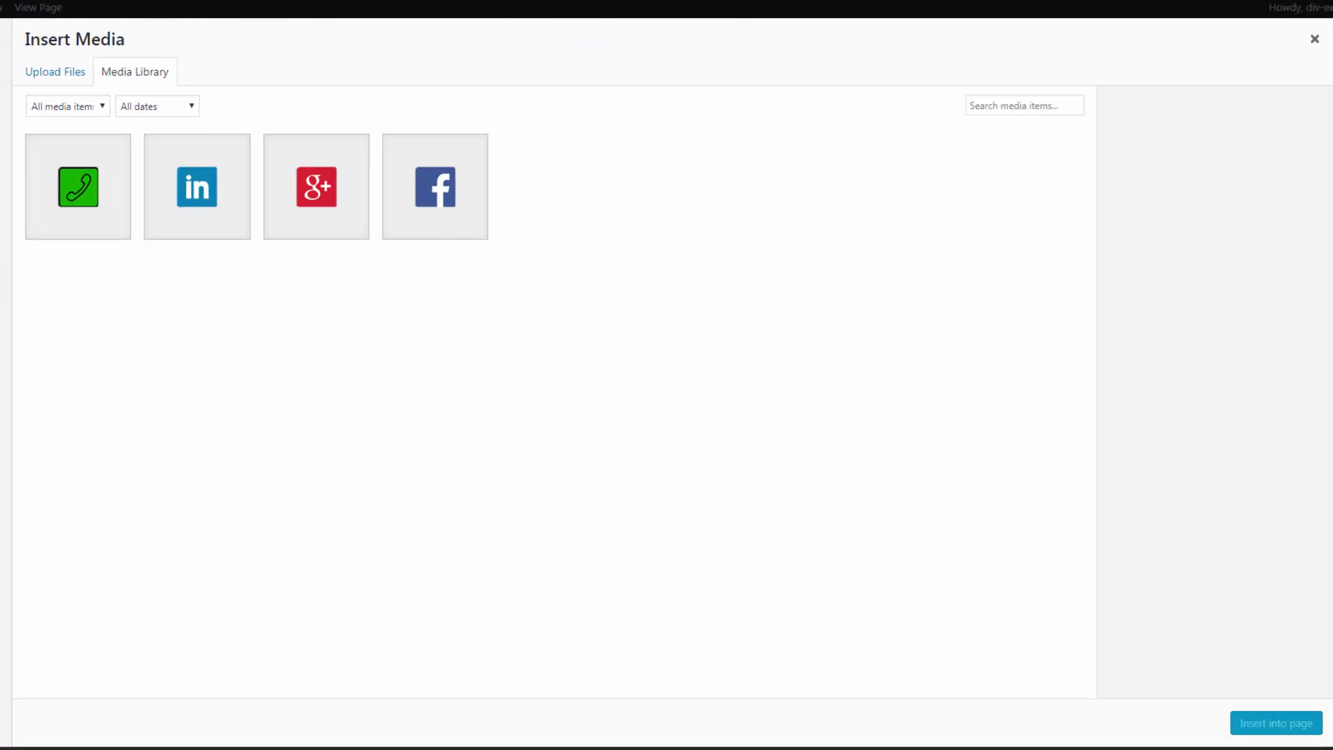
left_click_drag(645, 21, 432, 178)
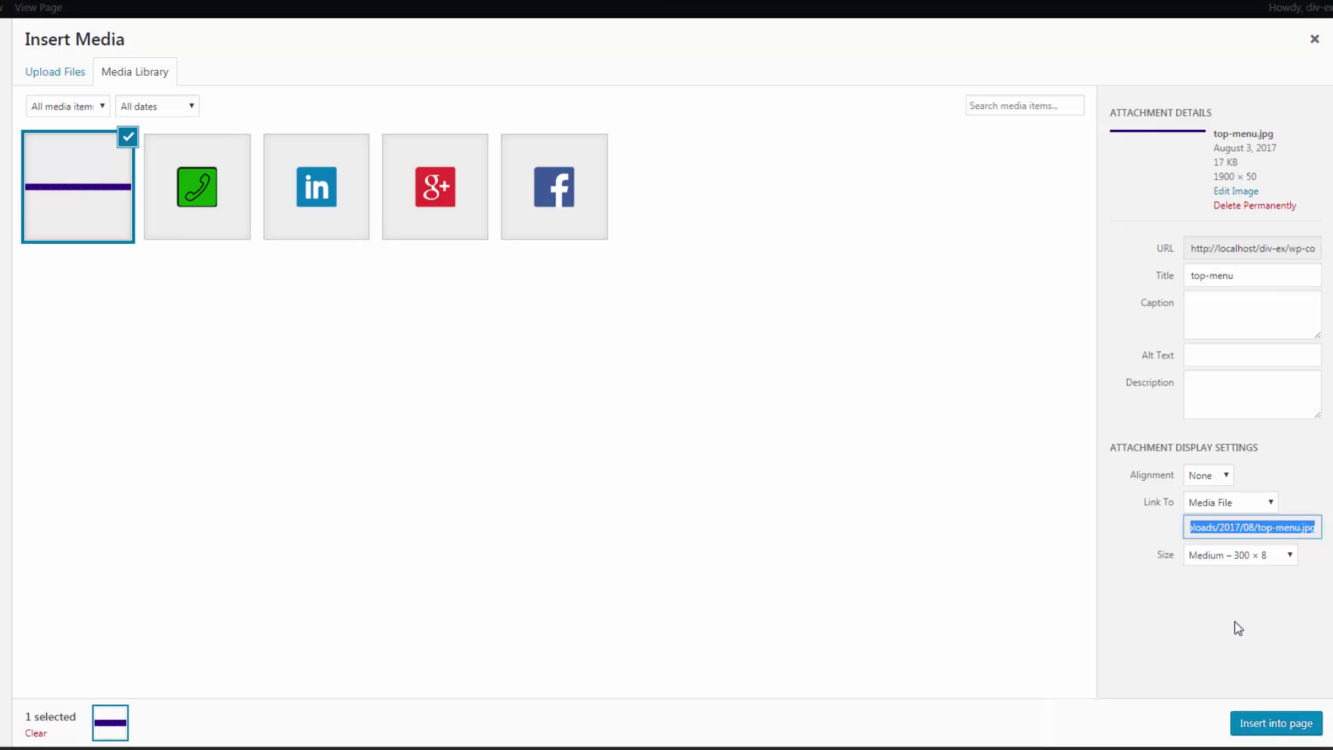
left_click(1277, 724)
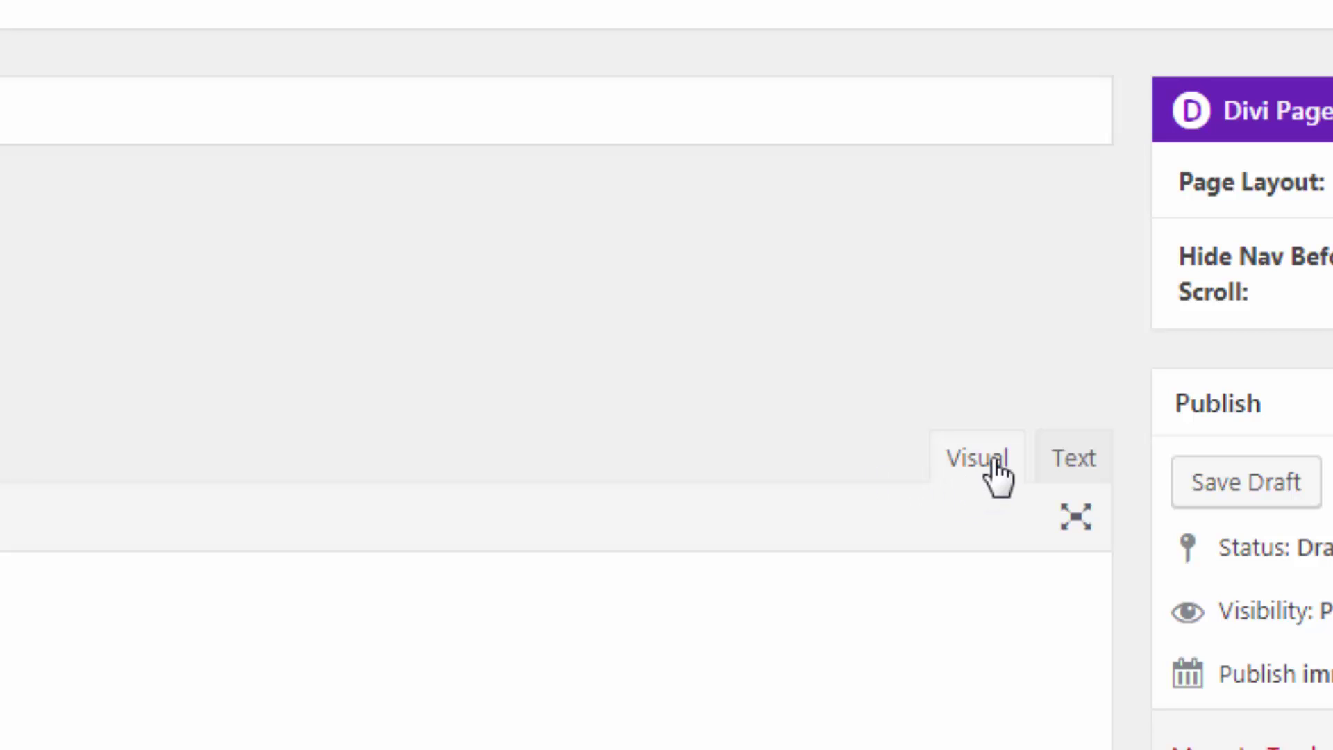
- Switch the editor to Text view and select the top-menu.jpg URL under /wp-content/uploads/2017/08/
left_click(1074, 475)
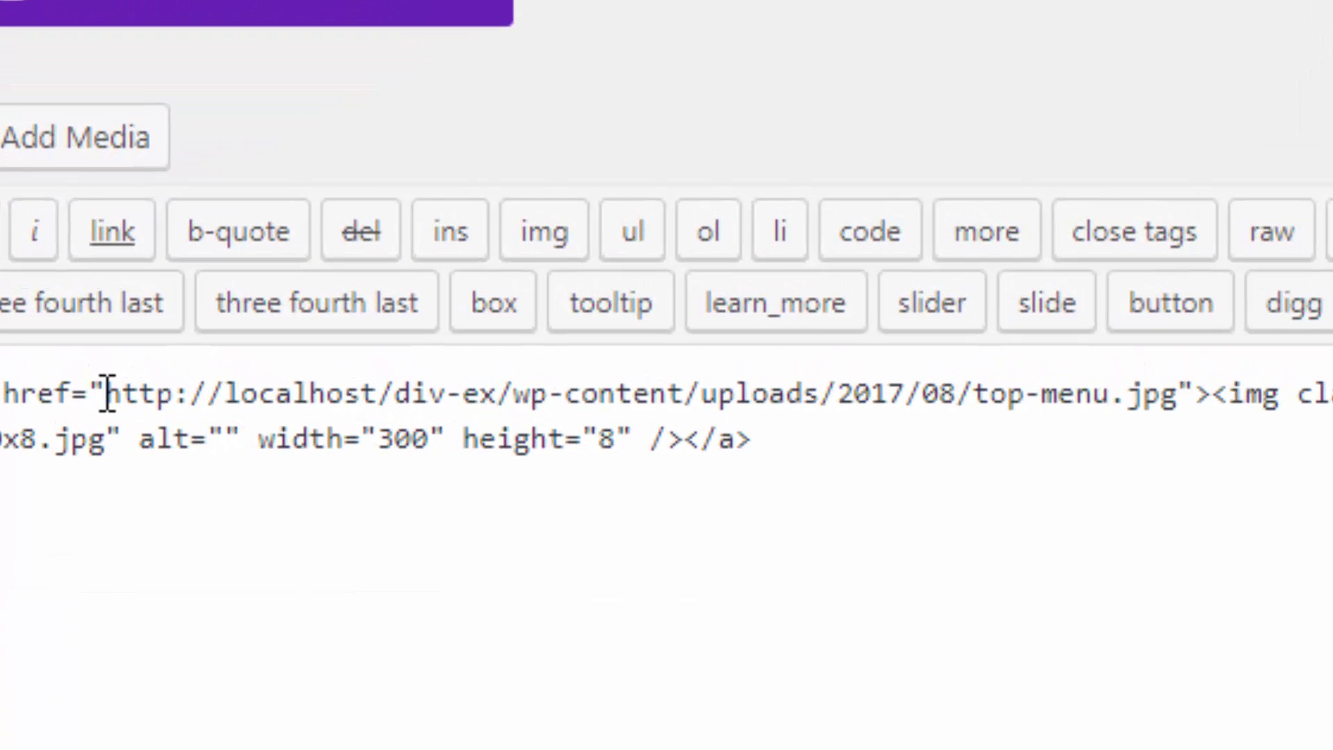
left_click_drag(104, 392, 1187, 415)
key("ctrl+c")
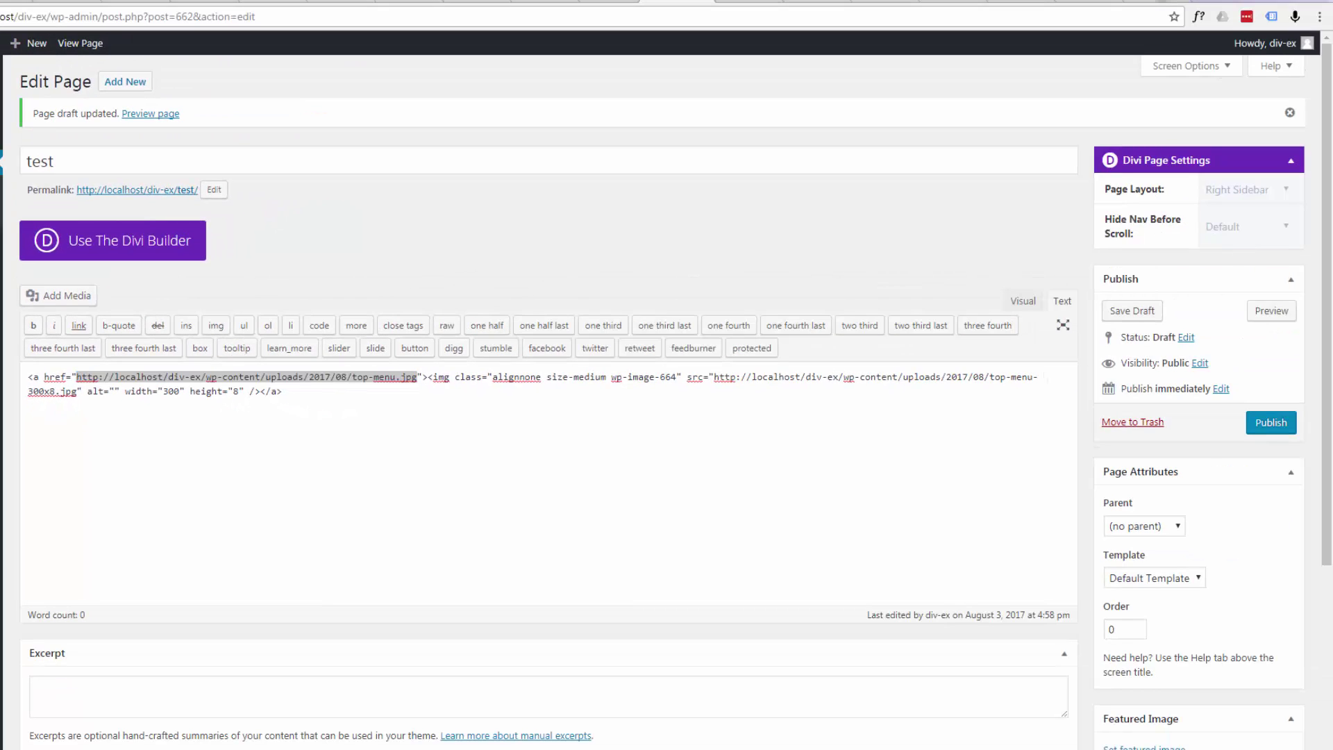
- Paste the image URL into Notepad and type background:url() inside the #top-header rule
key("alt+Tab")
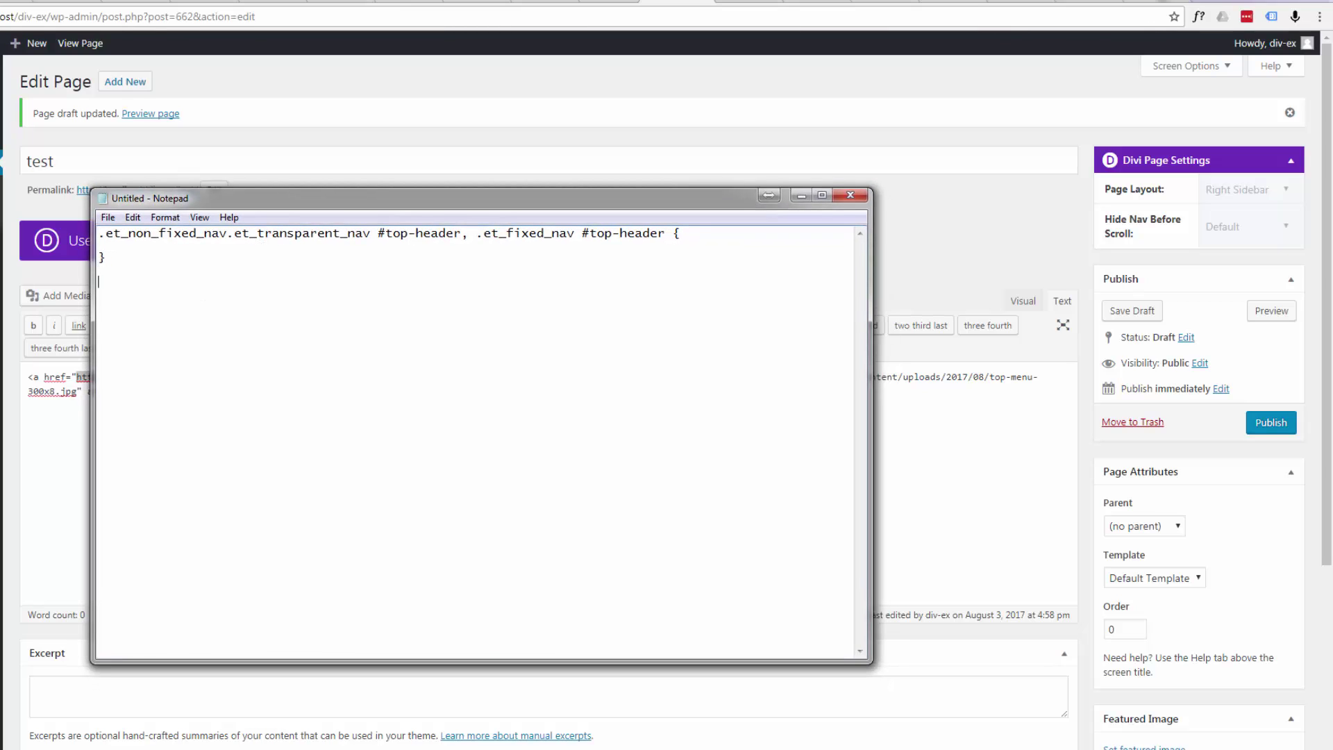
key("ctrl+v")
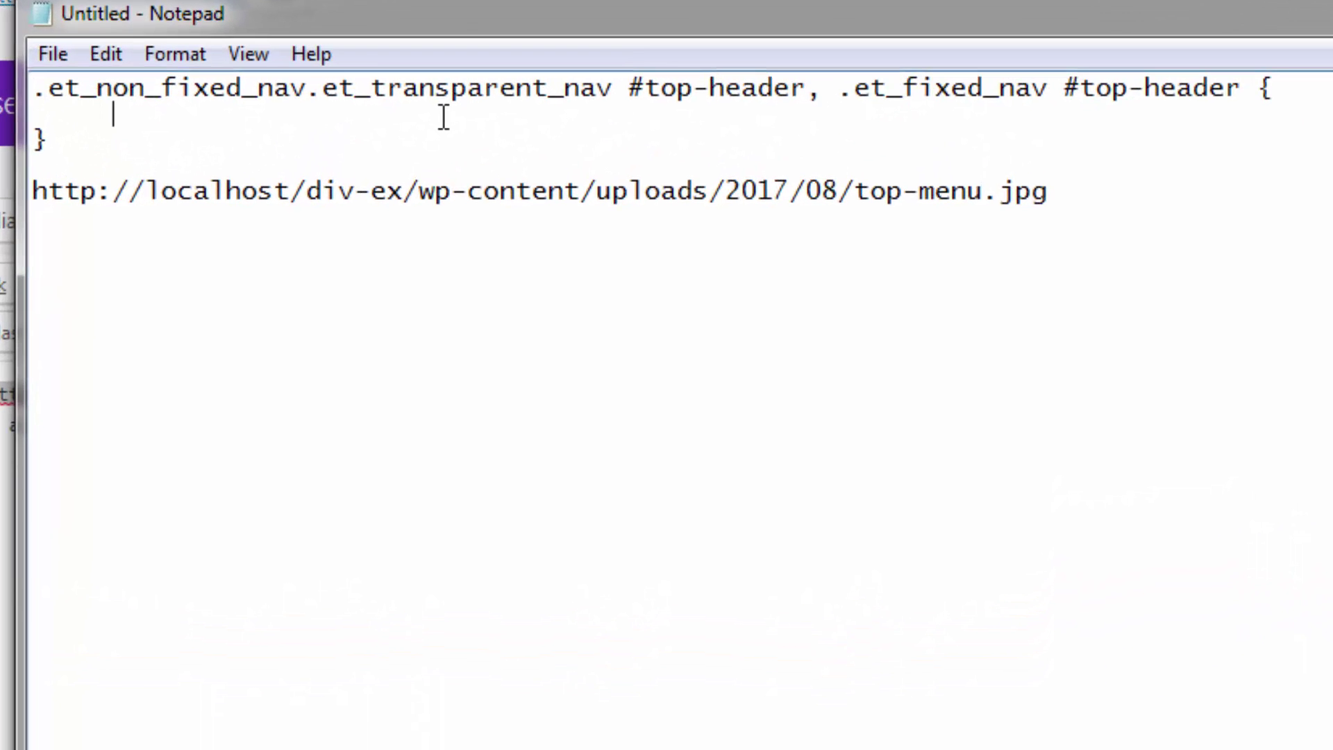
type("ba")
type("ckgroun")
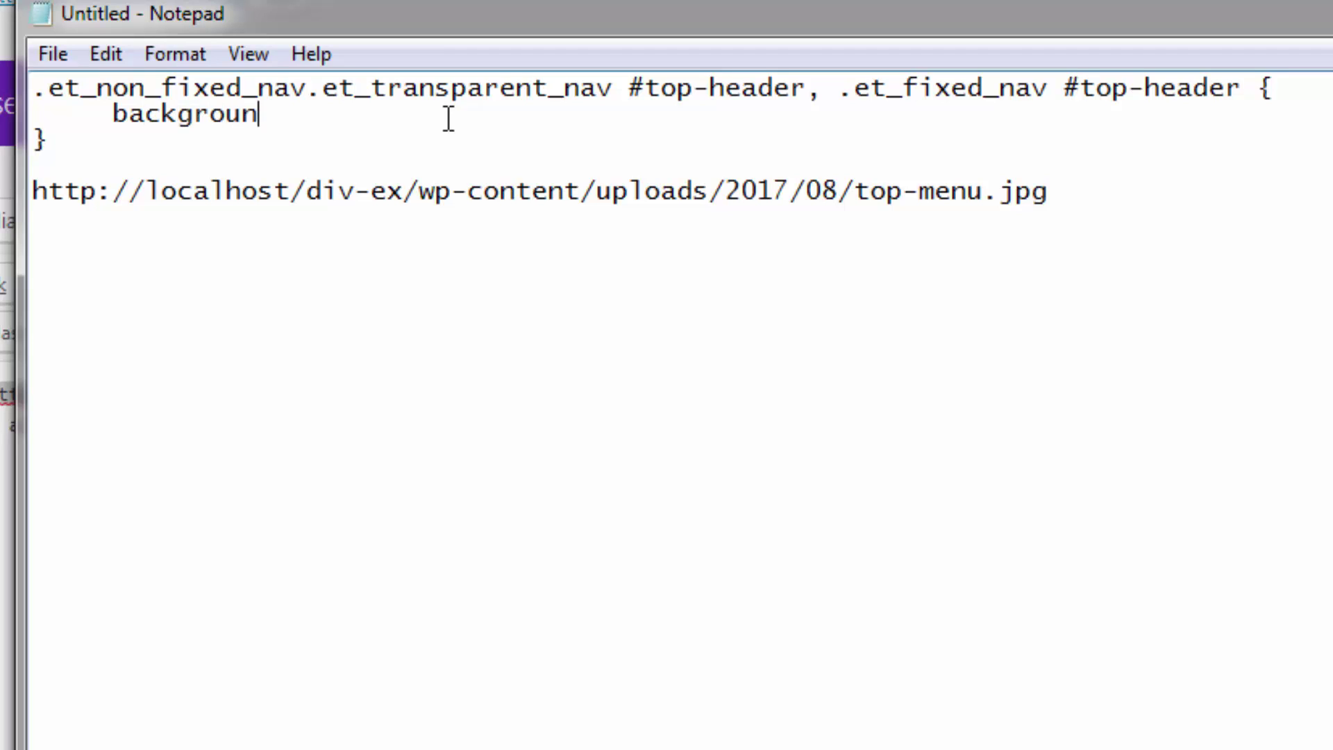
type("d:")
type("url")
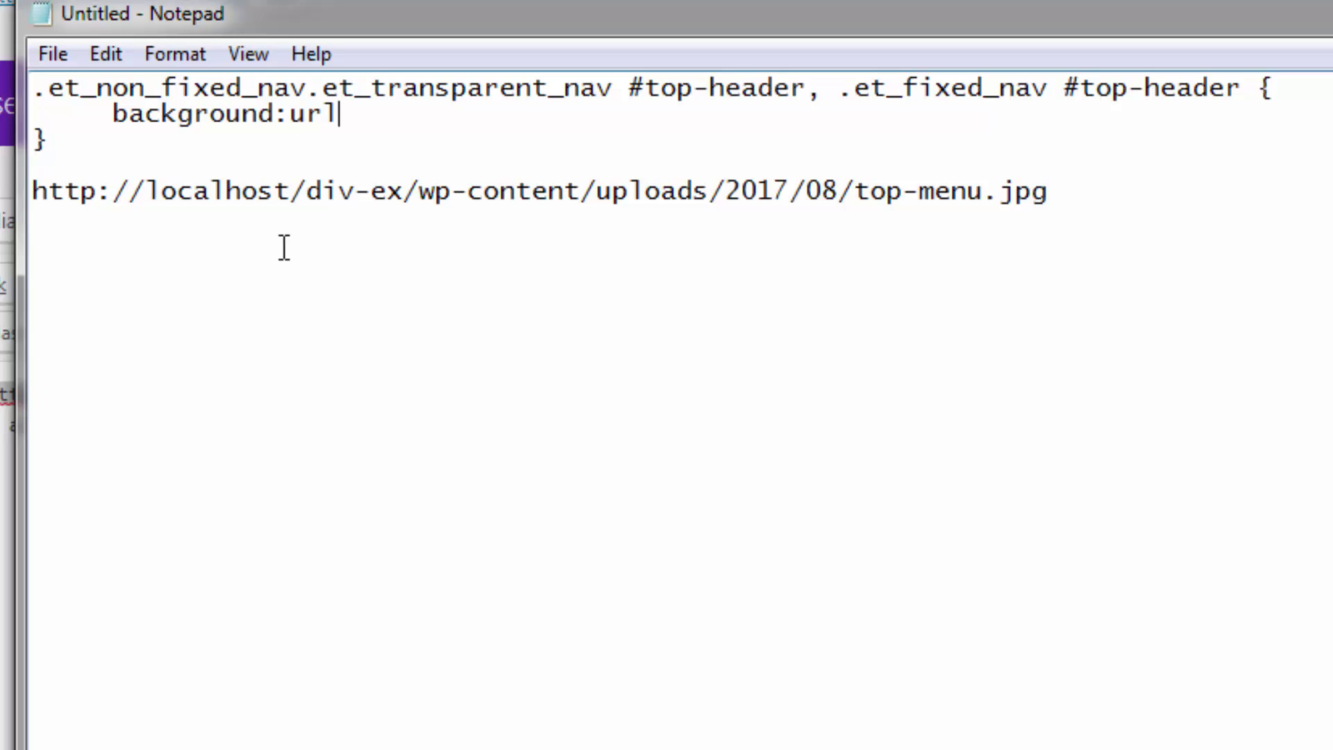
type("()")
- Paste the top-menu.jpg image URL into the empty background url() declaration
left_click(33, 192)
left_click_drag(33, 192, 1050, 220)
key("ctrl+c")
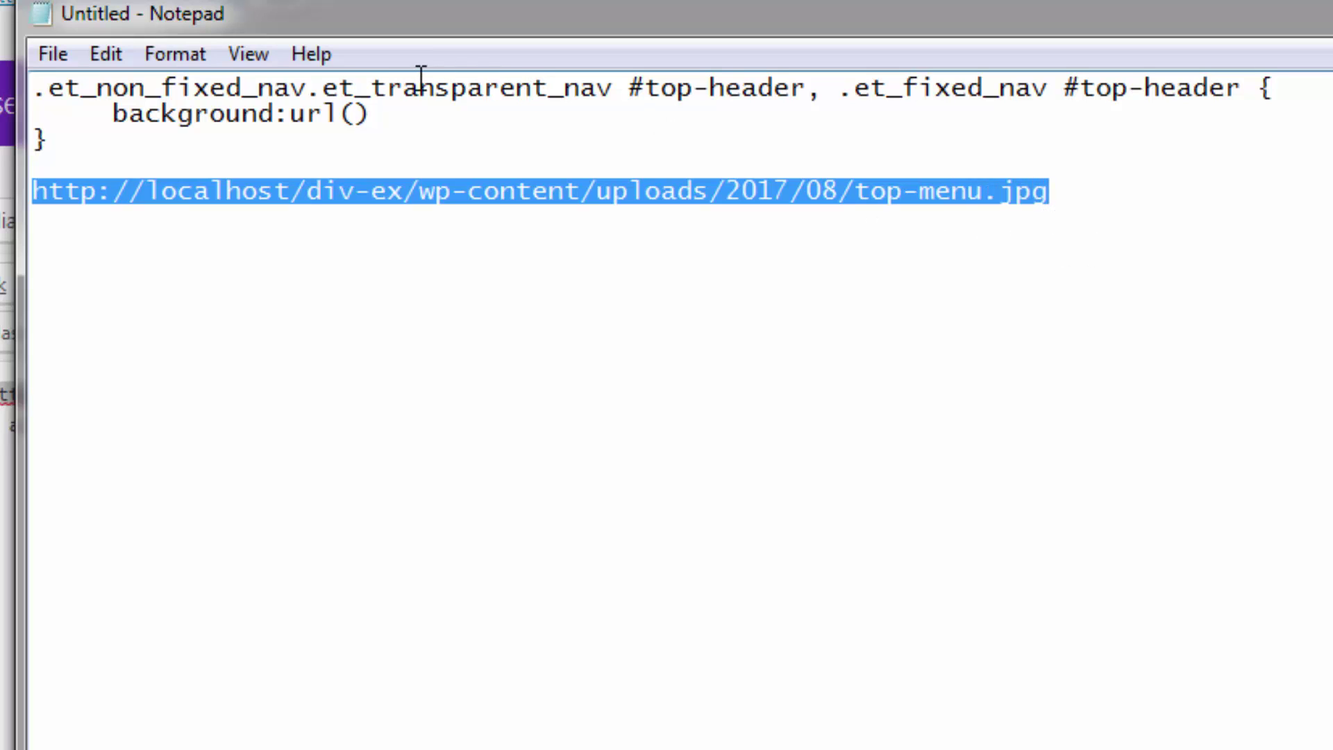
left_click(355, 113)
key("ctrl+v")
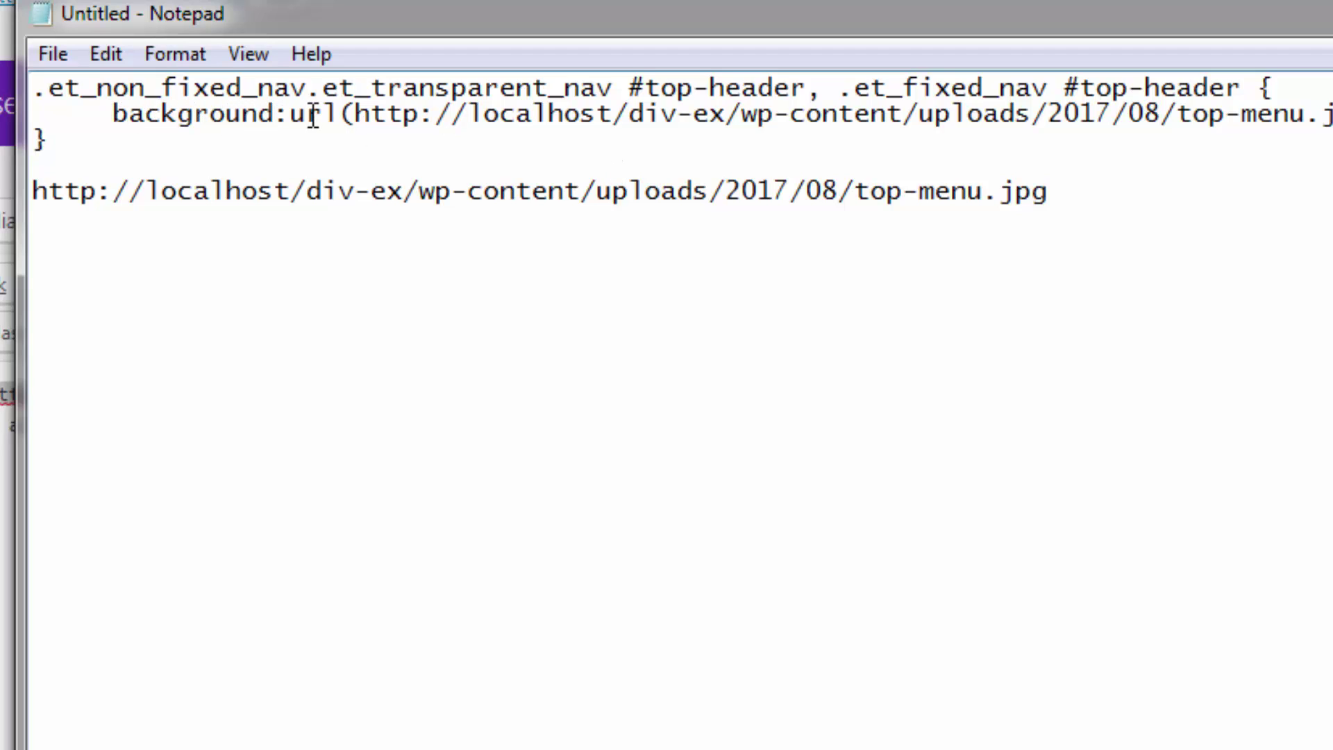
left_click(1305, 114)
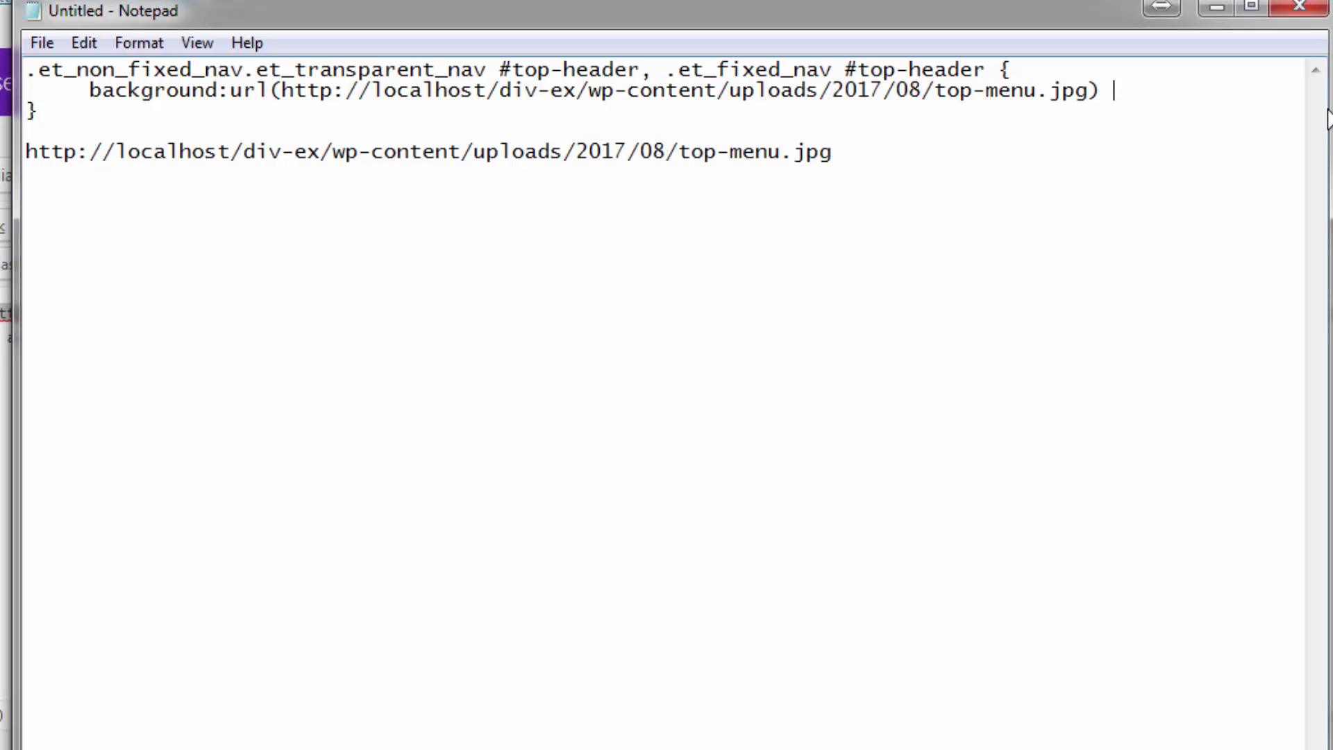
- Add 'no-repeat center center;' after url(), wrapped onto its own line
type("no-repeat")
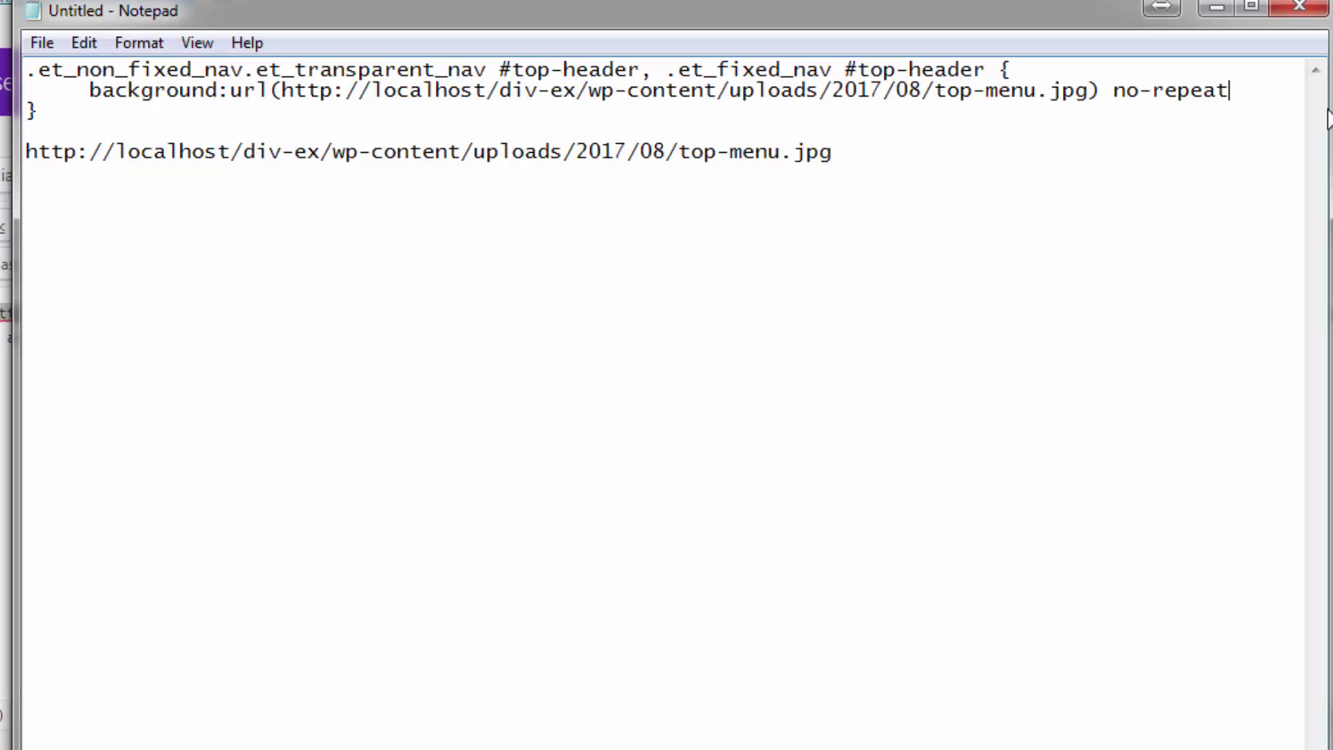
type("center")
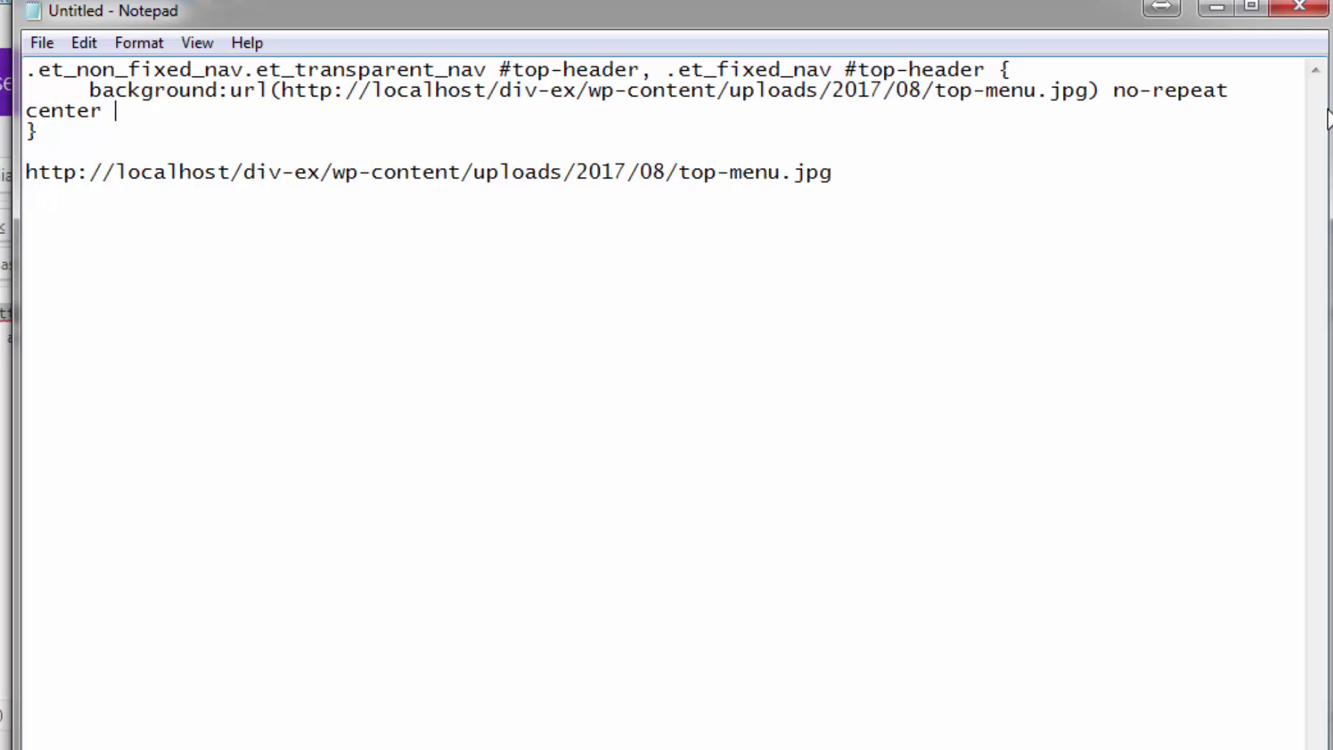
type(" center;")
left_click(1115, 91)
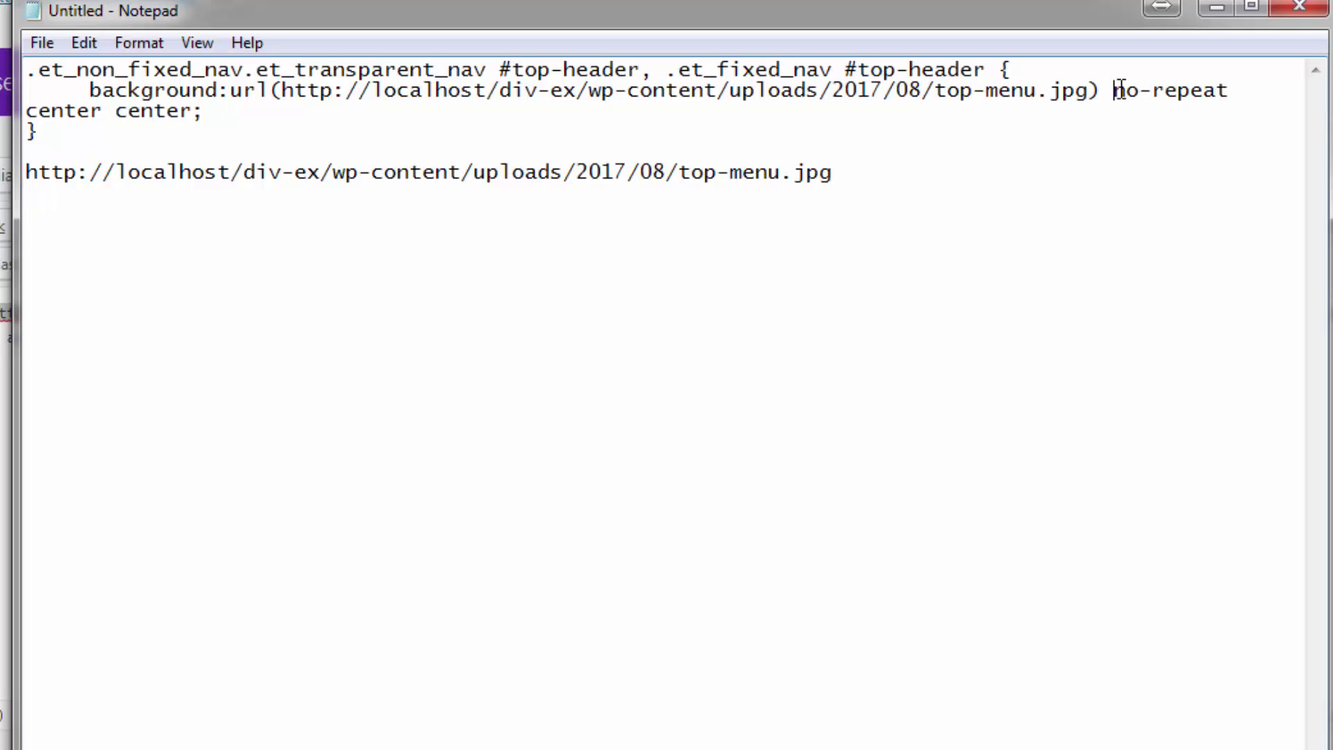
key("Return")
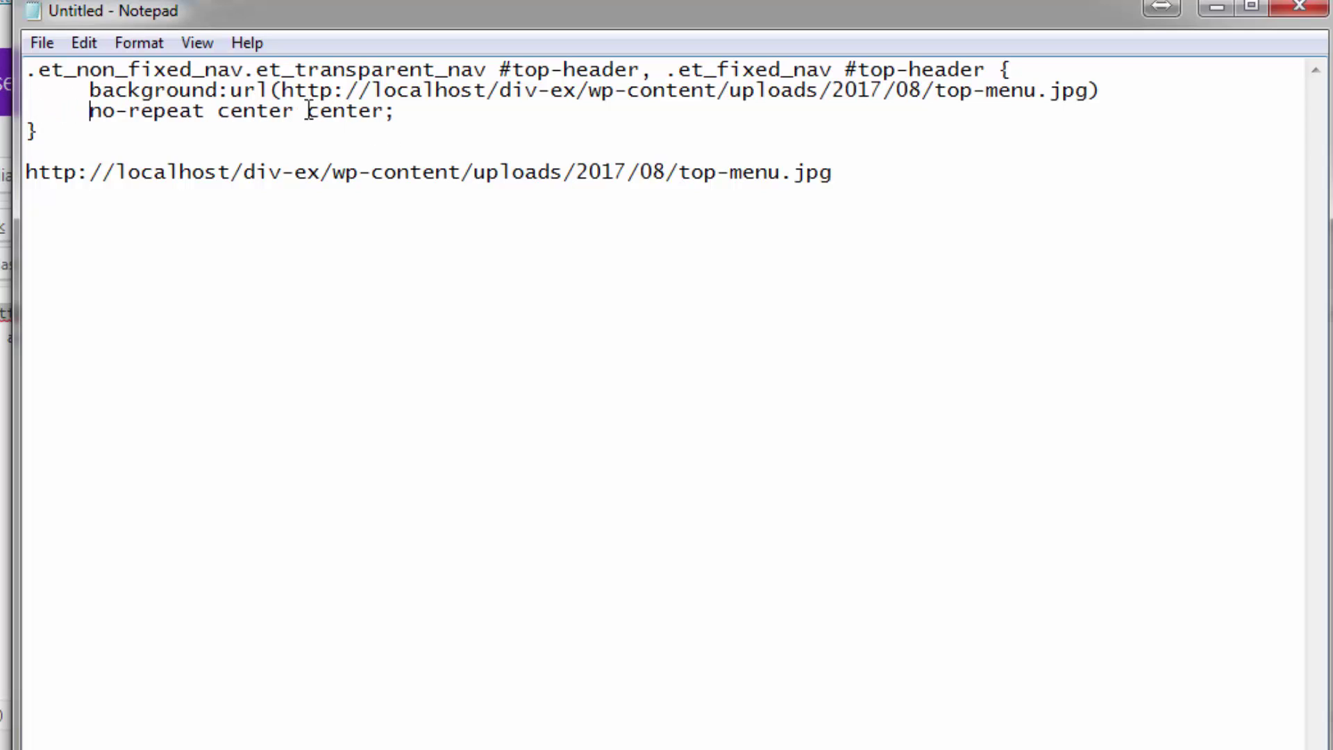
- Add 'background-size: cover' on a new line inside the #top-header rule
left_click(407, 111)
key("Return")
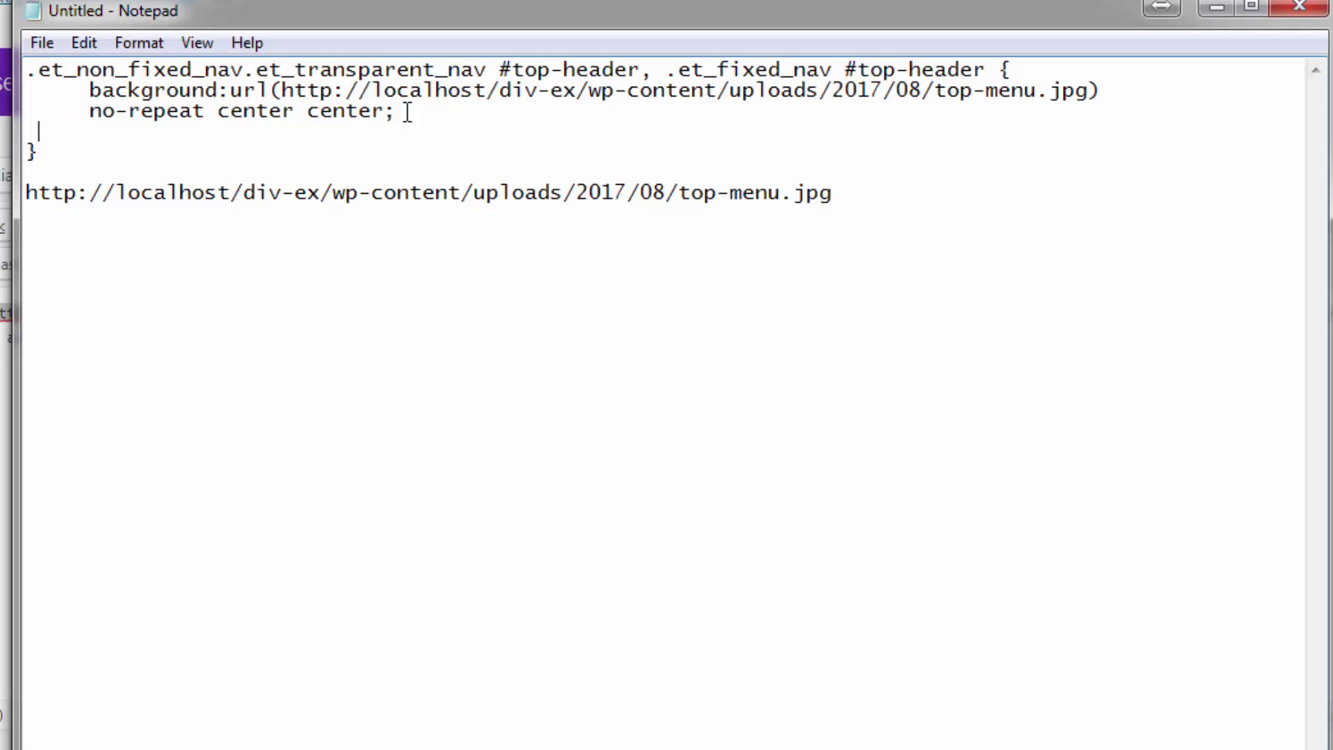
type("background")
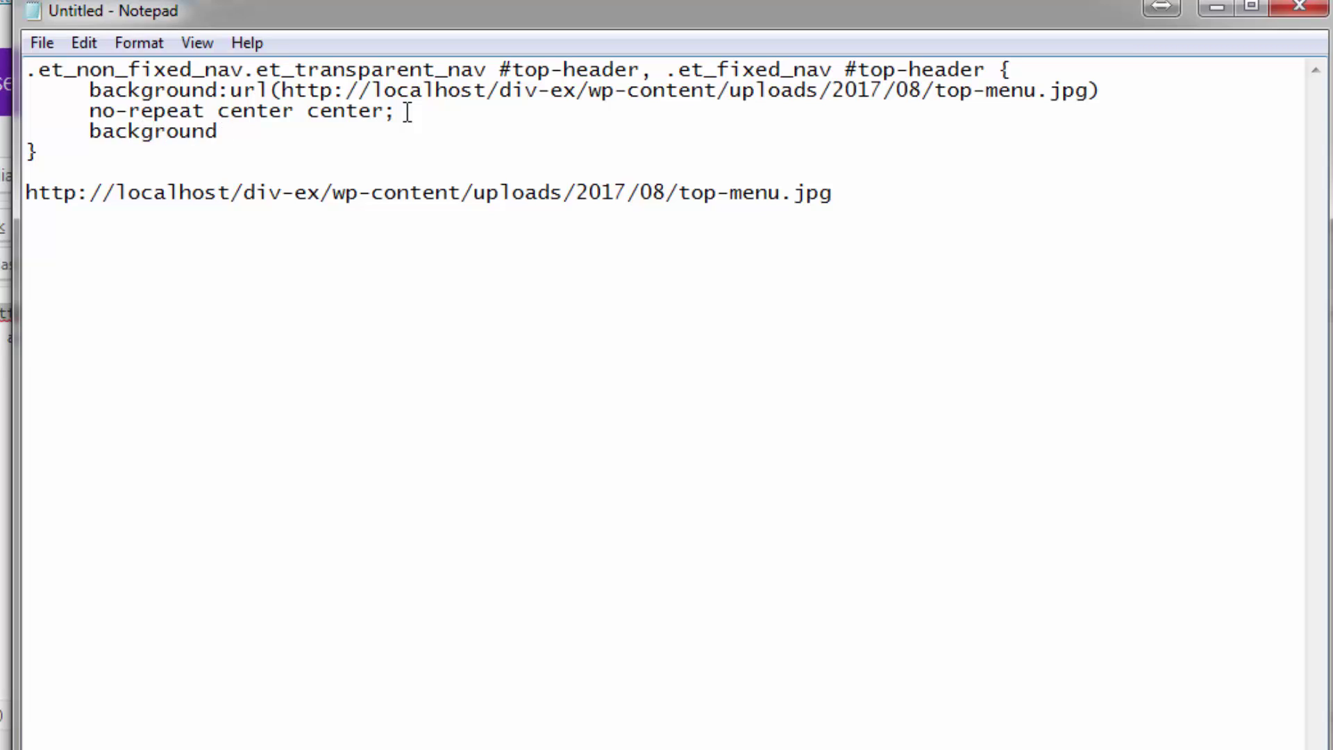
key("BackSpace")
type("-size: cover;")
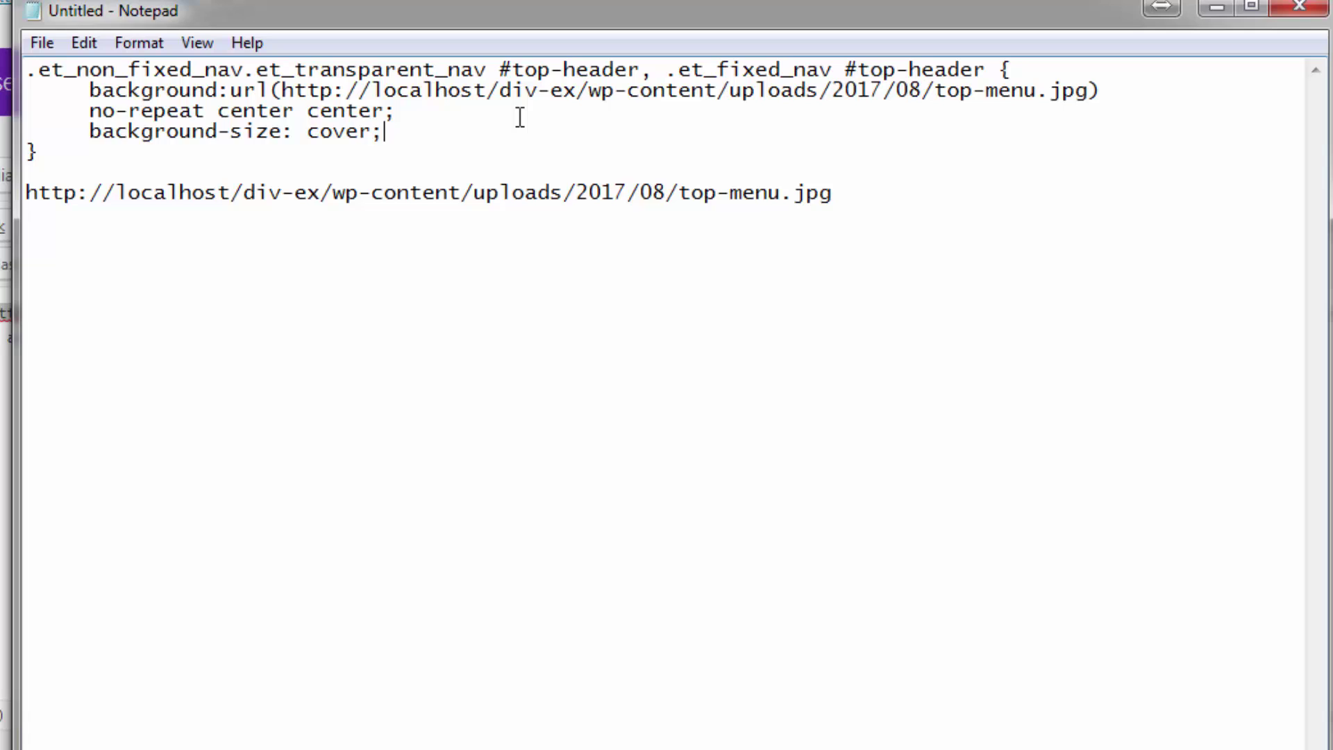
left_click(49, 155)
- Copy the finished #top-header rule from Notepad and open Divi Theme Options at the Custom CSS field
left_click_drag(49, 155, 25, 66)
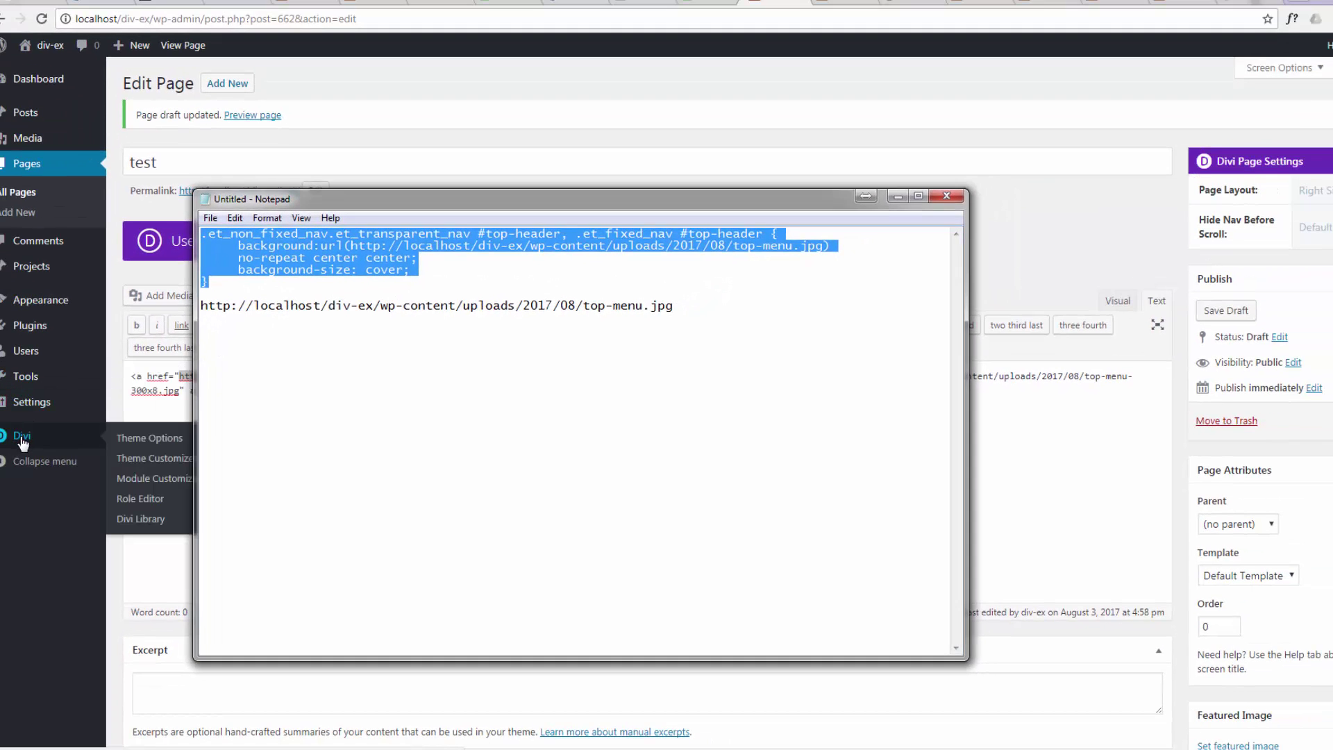
left_click(23, 437)
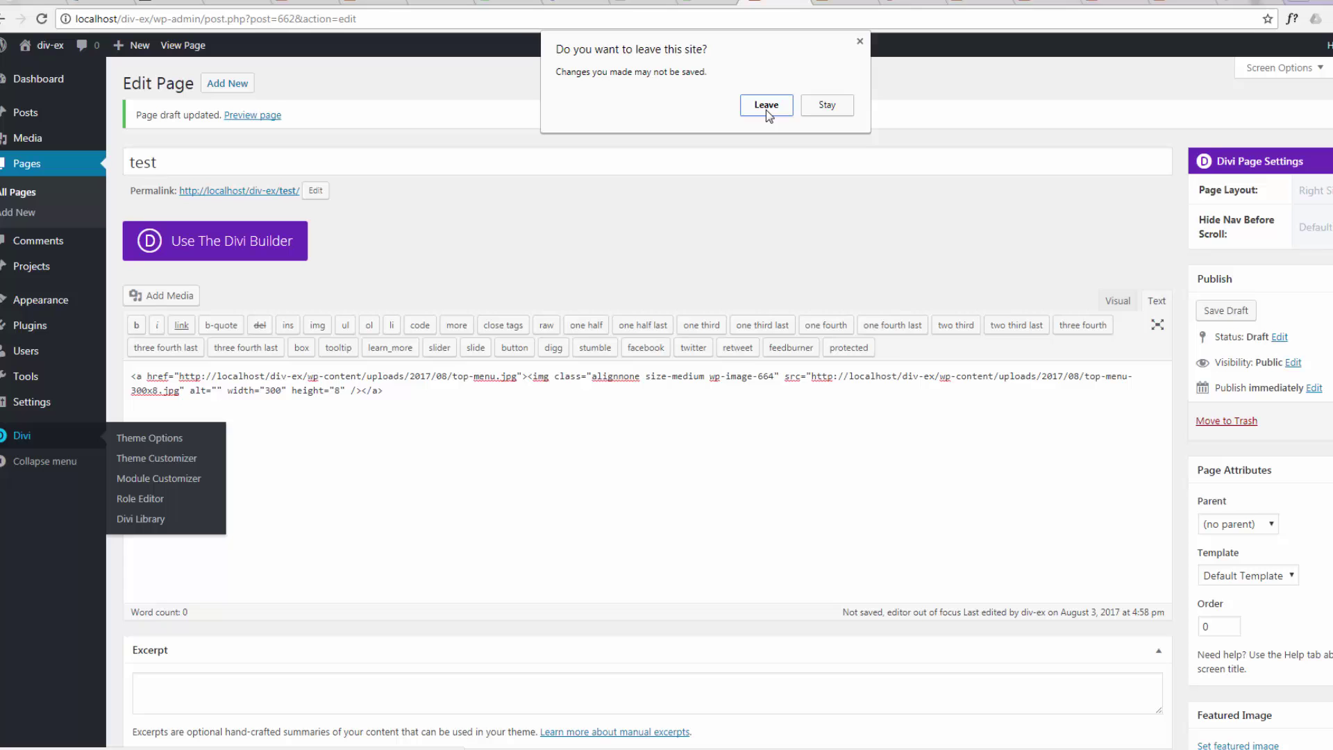
left_click(767, 106)
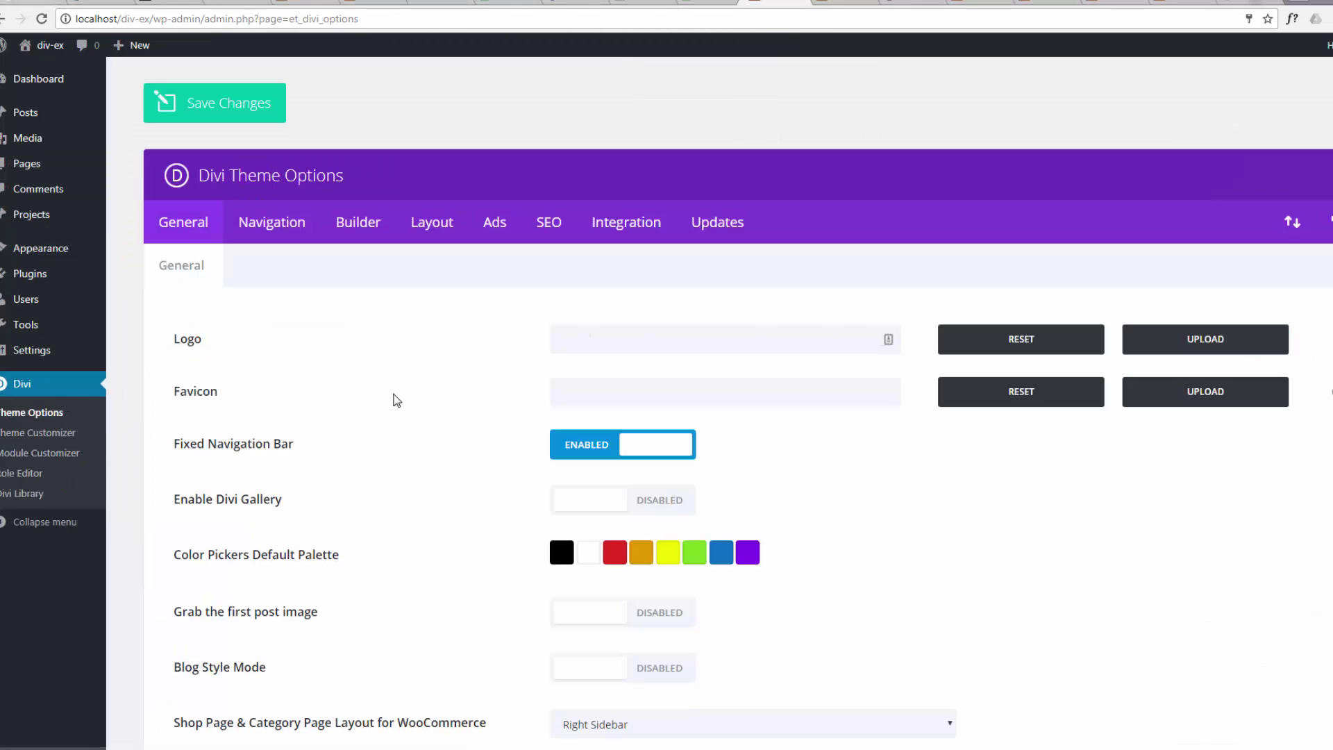
scroll(395, 396, "down", 10)
scroll(396, 397, "down", 10)
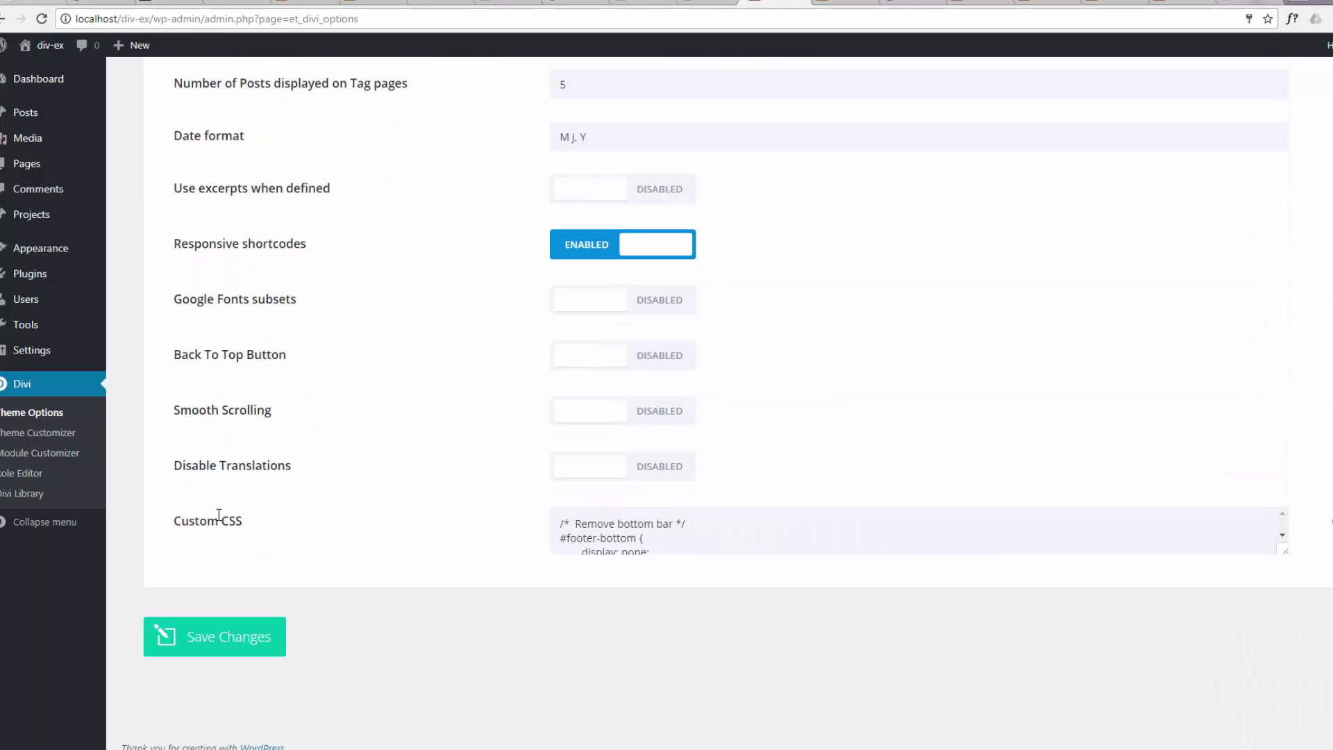
- Enlarge the Custom CSS box and add a '/* Top menu Background image */' comment at the top
left_click_drag(1284, 552, 1284, 707)
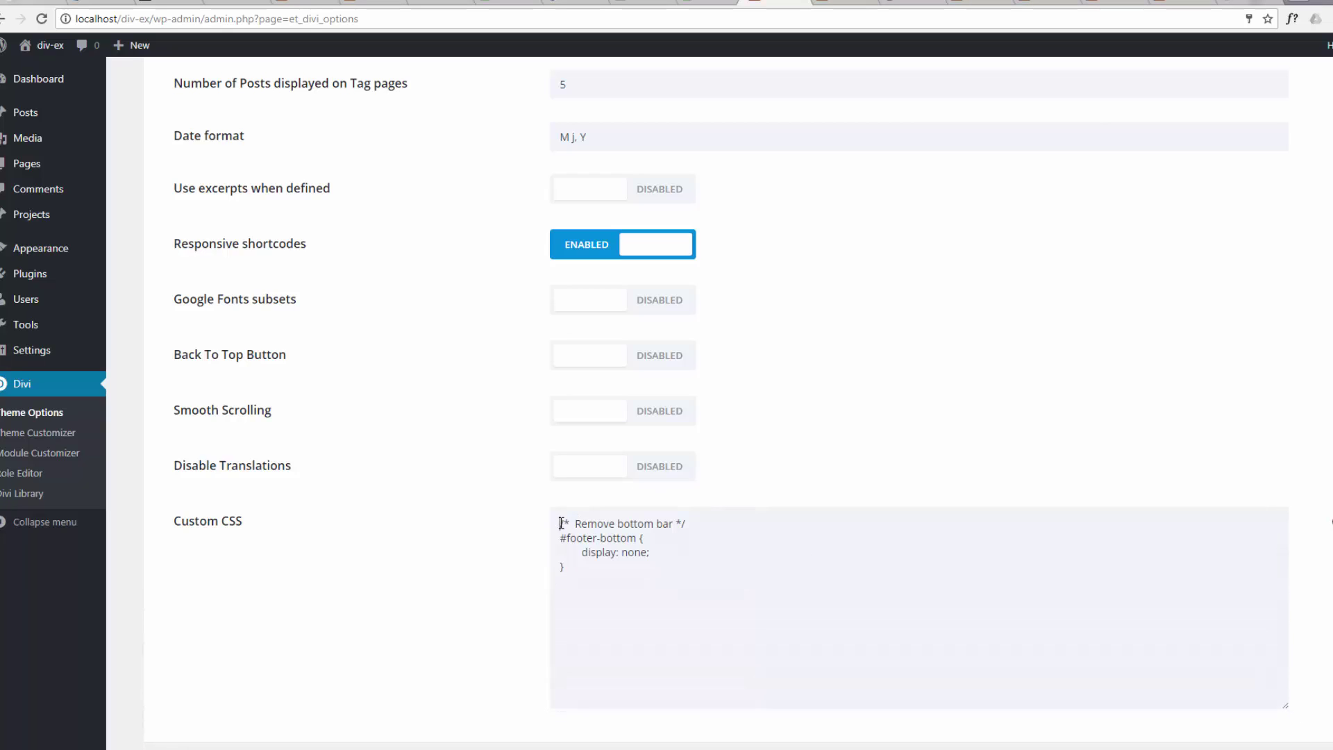
key("Return")
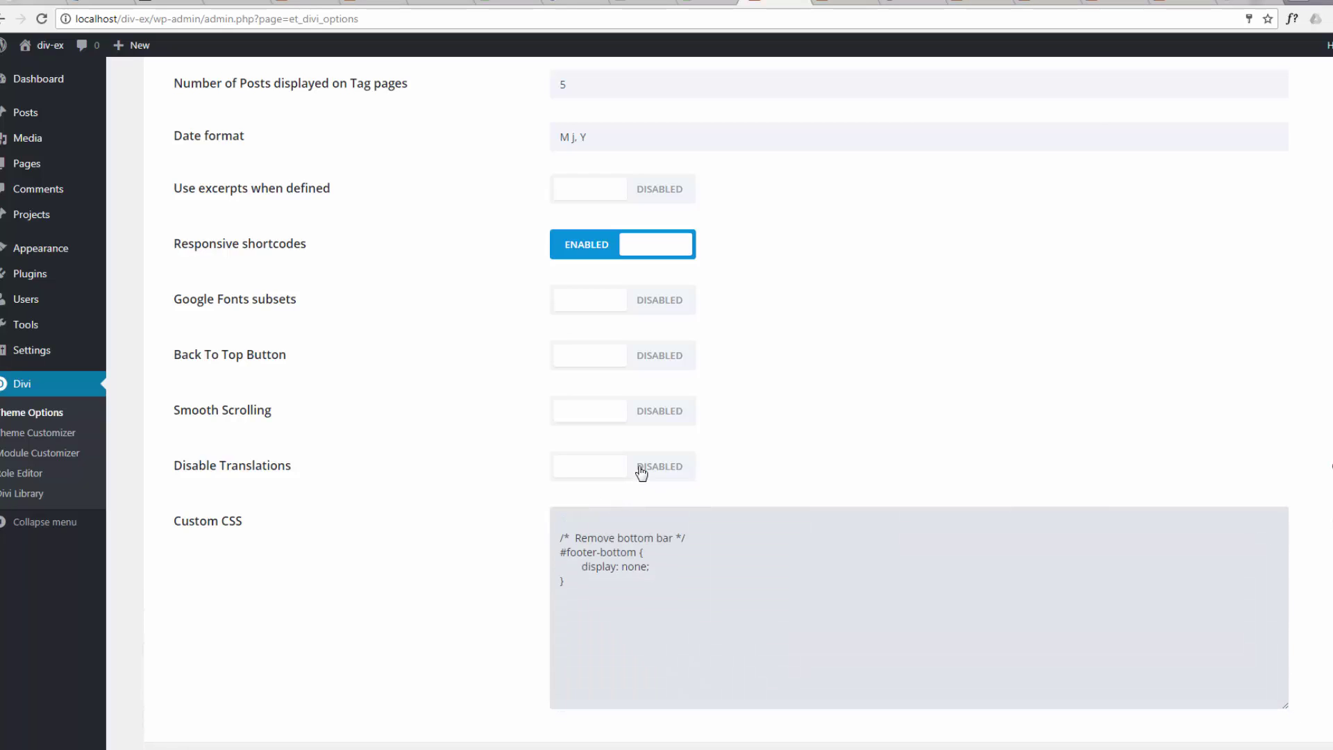
key("Return")
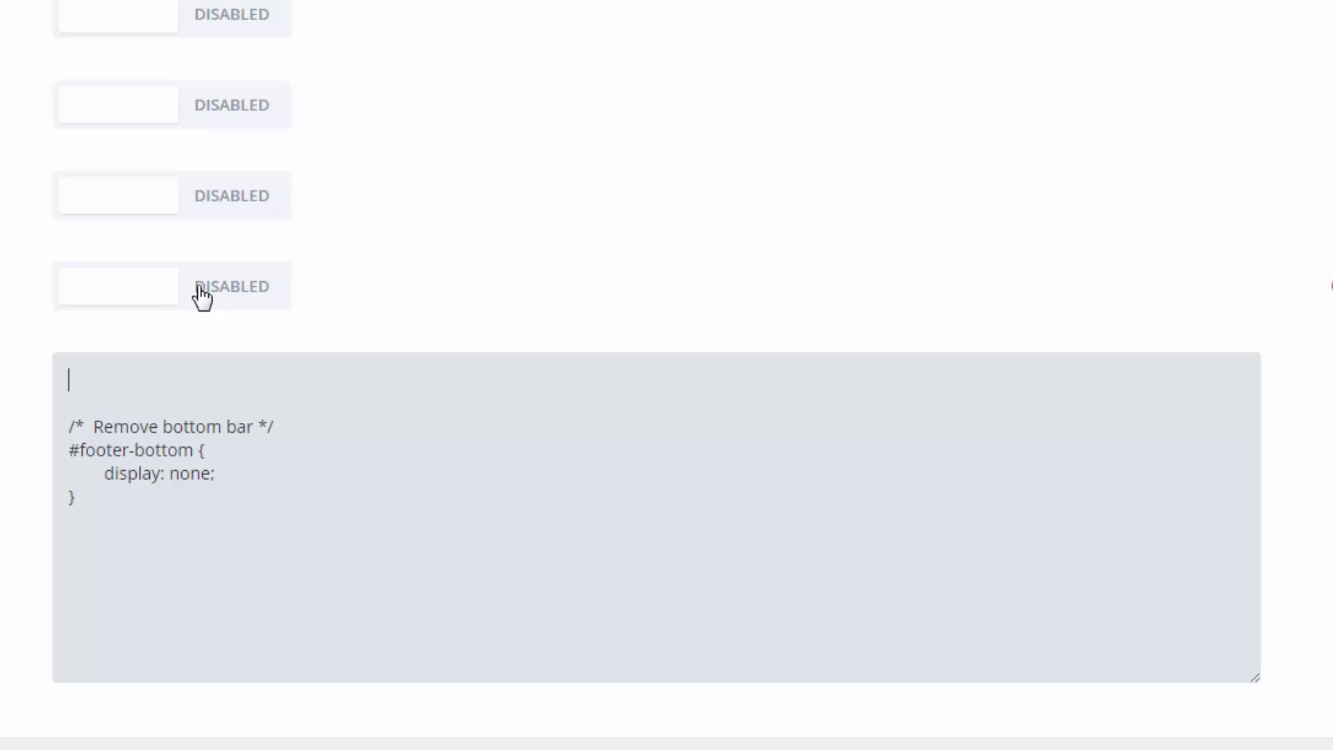
type("/**/")
key("Left")
type("Top menu")
type(" Backg")
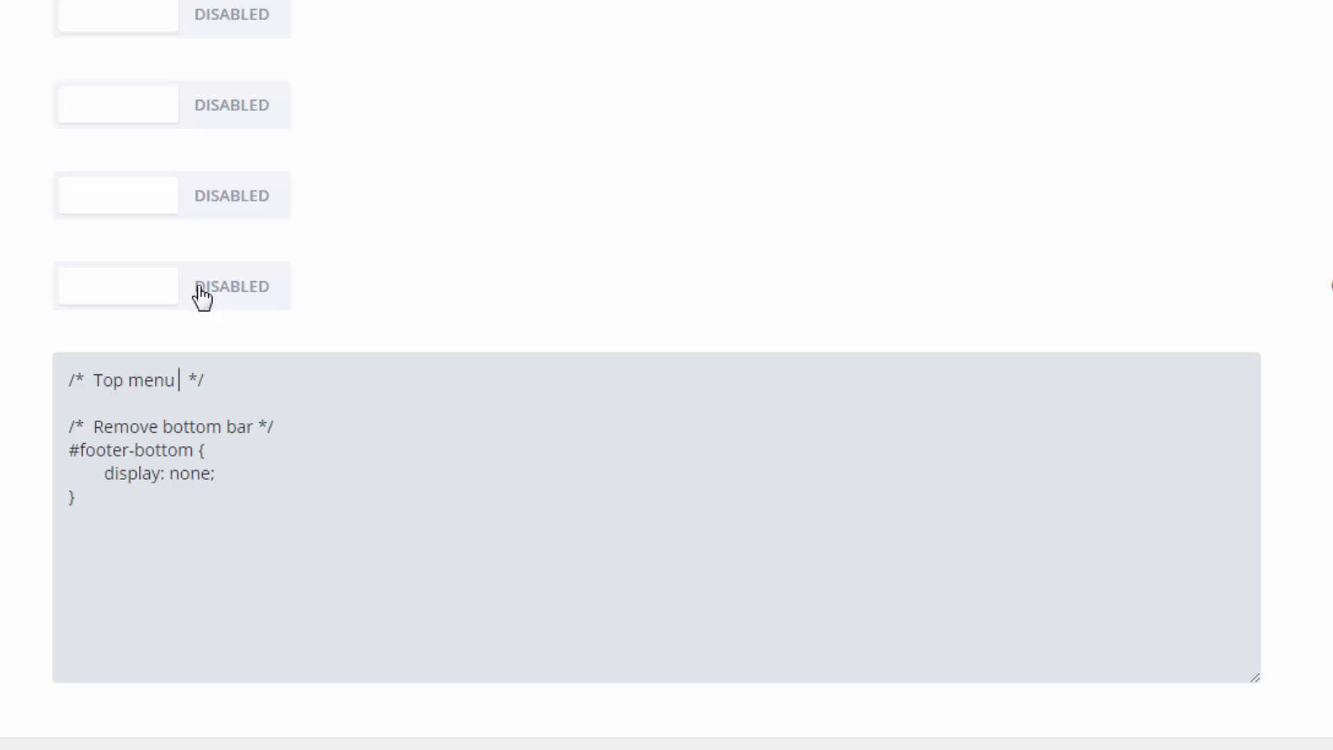
type("roun")
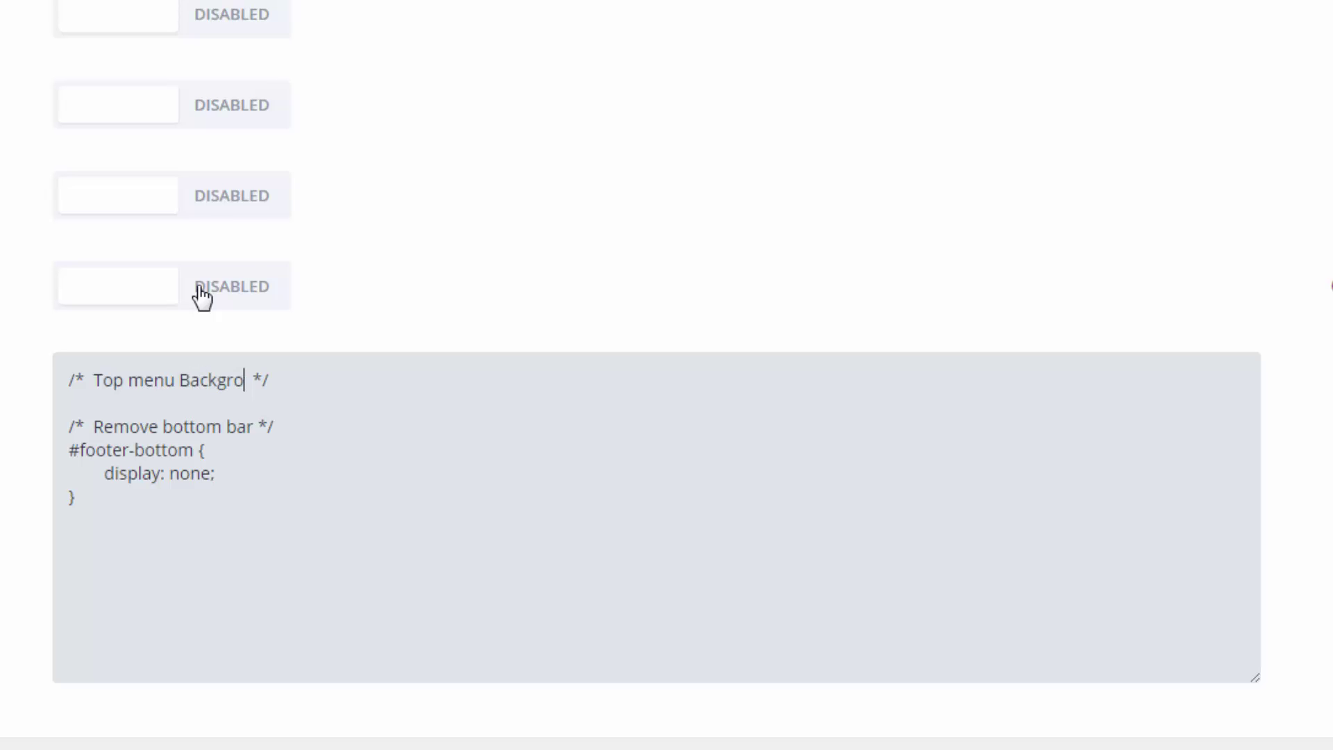
type("d image")
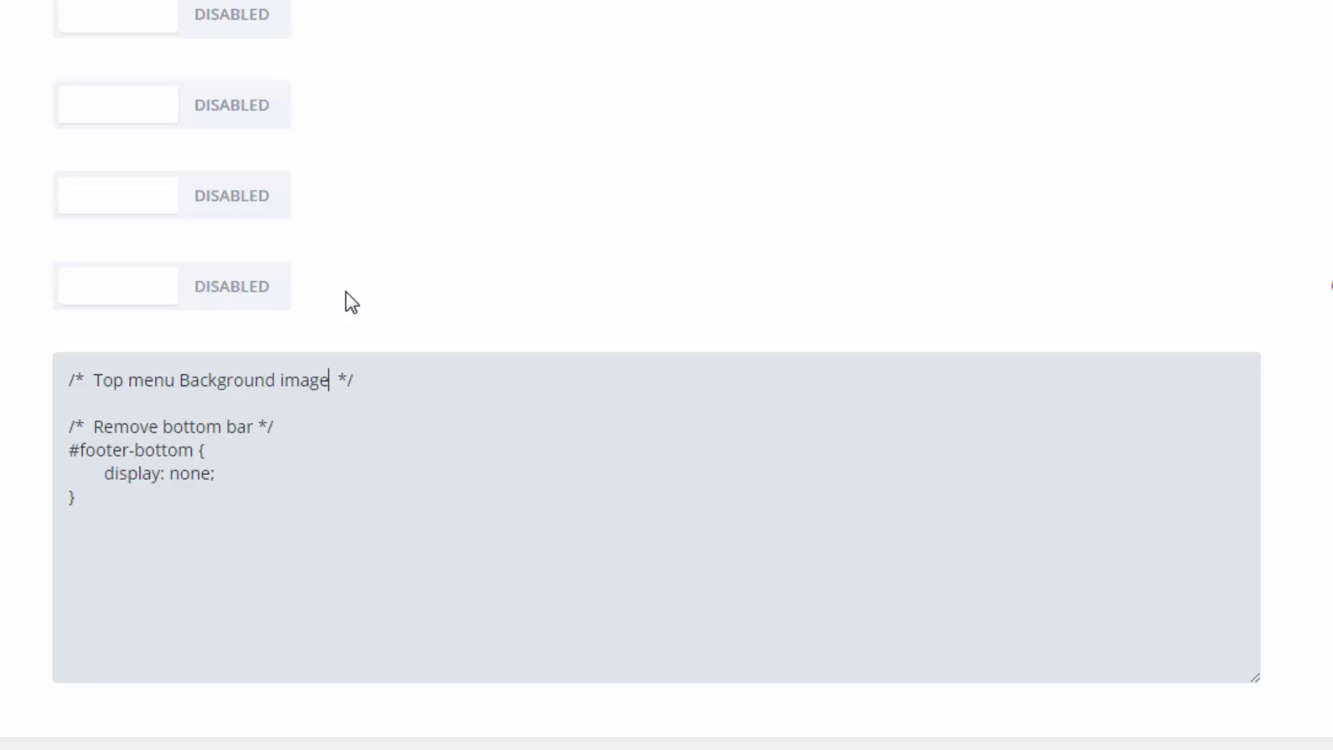
- Paste the top-header background rule below the comment
left_click(372, 384)
key("Return")
key("Return")
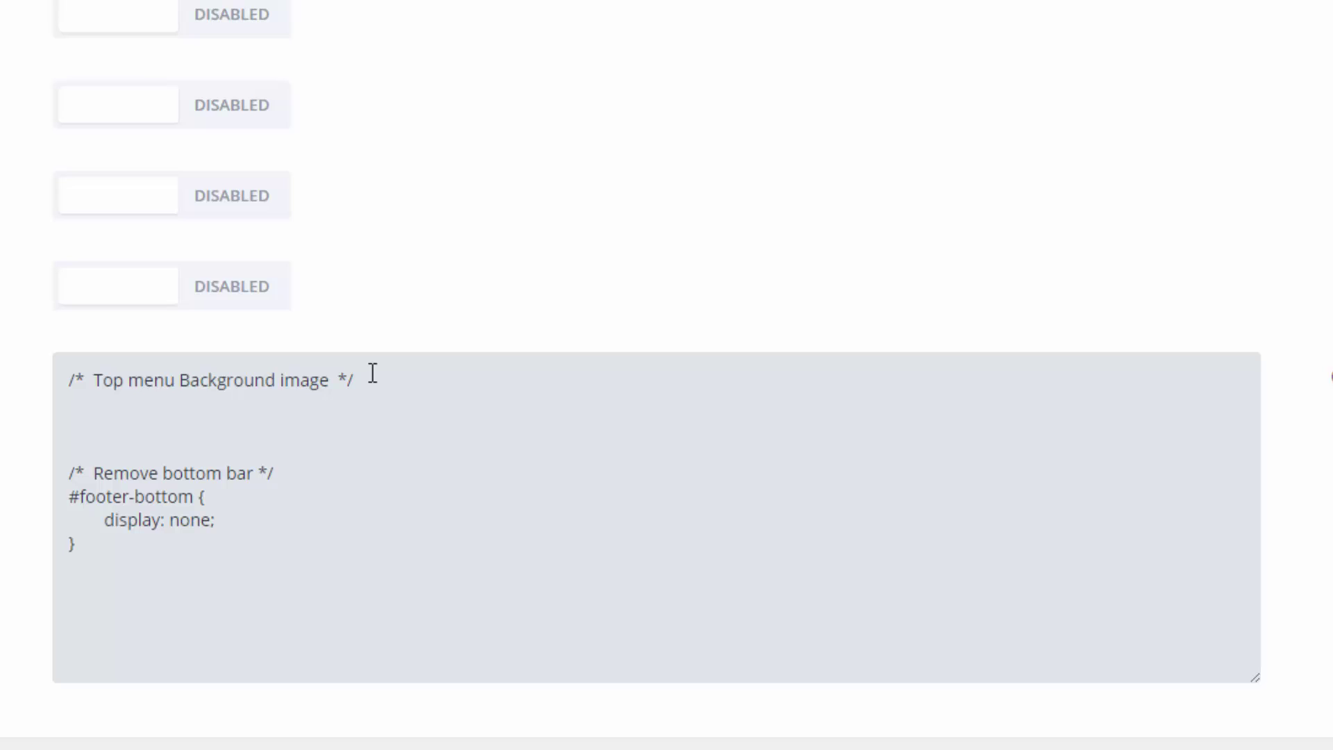
type(".et_non_fixed_nav.et_transparent_nav #top-header, .et_fixed_nav #top-header {     background:url(http://localhost/div-ex/wp-content/uploads/2017/08/top-menu.jpg)     no-repeat center center;     background-size: cover; }")
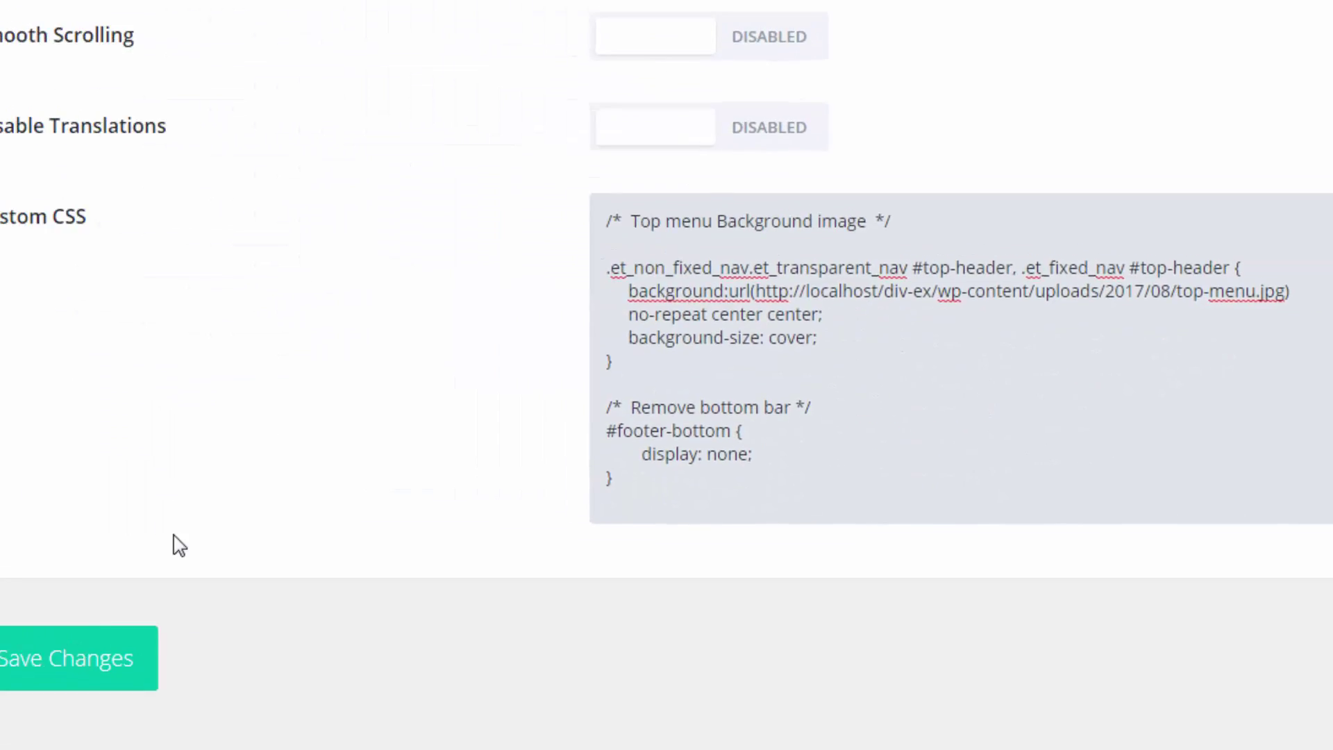
- Save the Divi Theme Options with the new Custom CSS
left_click(222, 684)
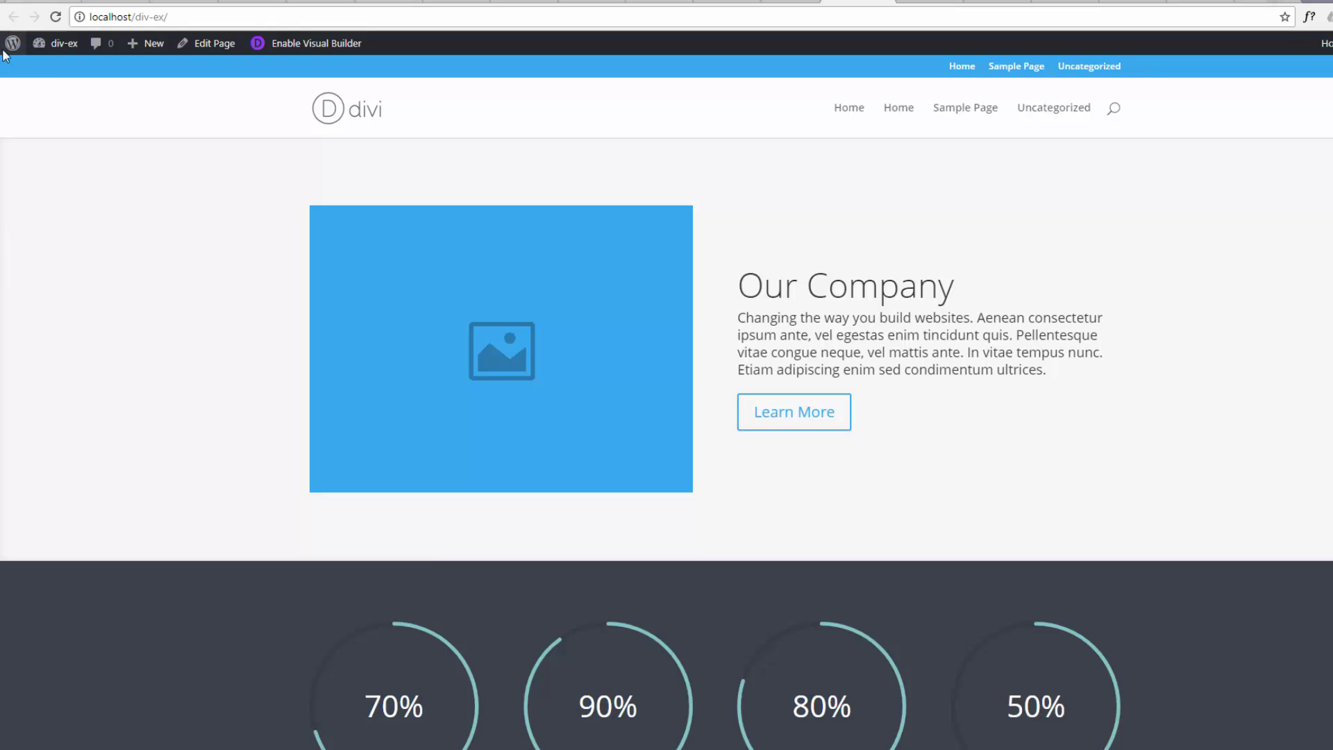
- Refresh the front page to check the secondary menu bar's purple patterned background
left_click(57, 17)
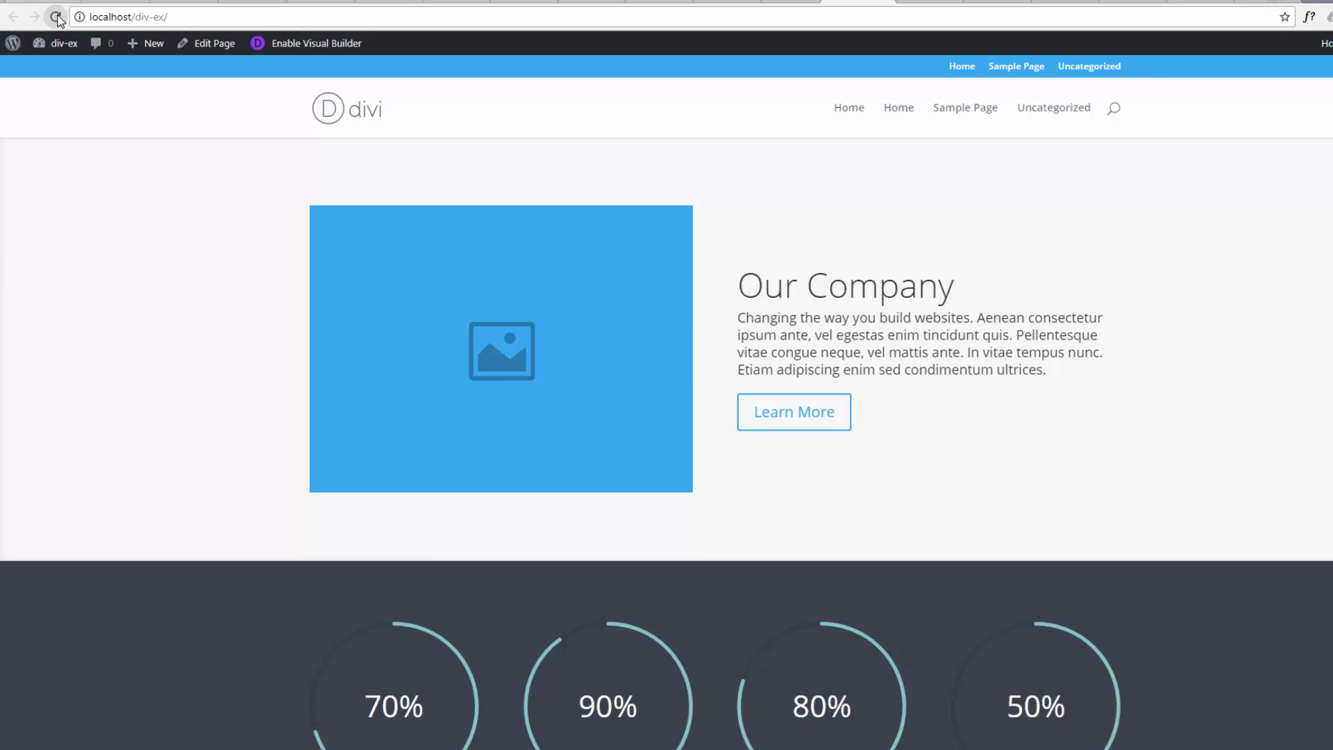